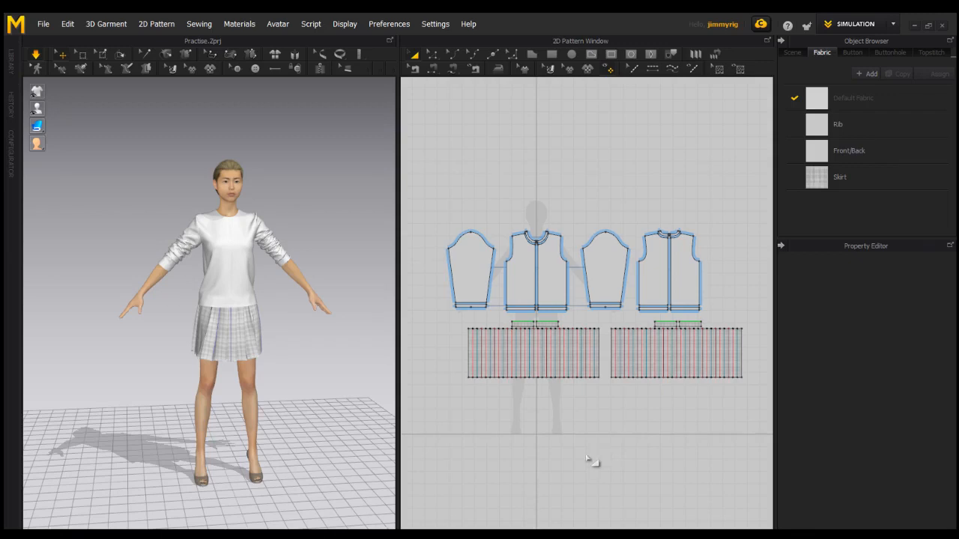
Open the 2D Pattern Window Properties and toggle the 2D grid off and back on.
scroll(266, 392, up, 2)
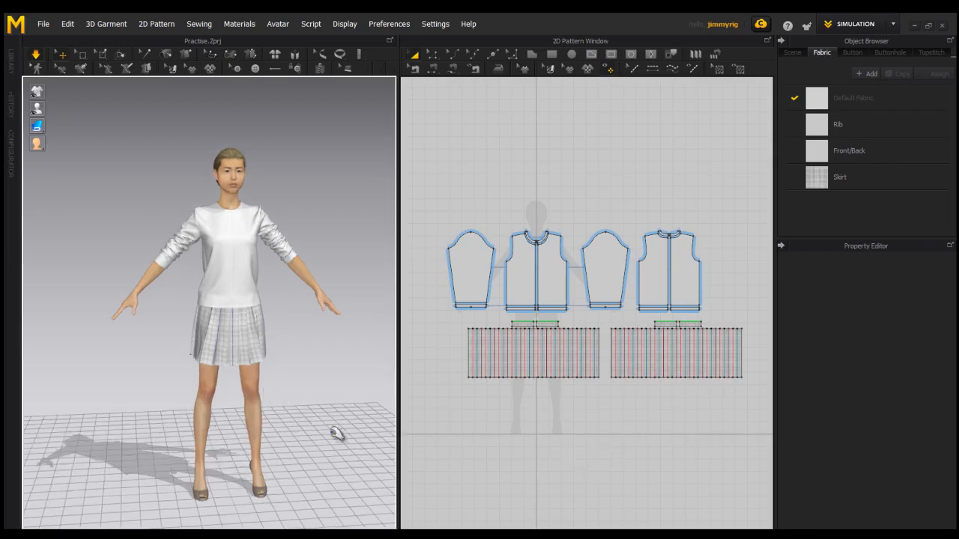
click(389, 25)
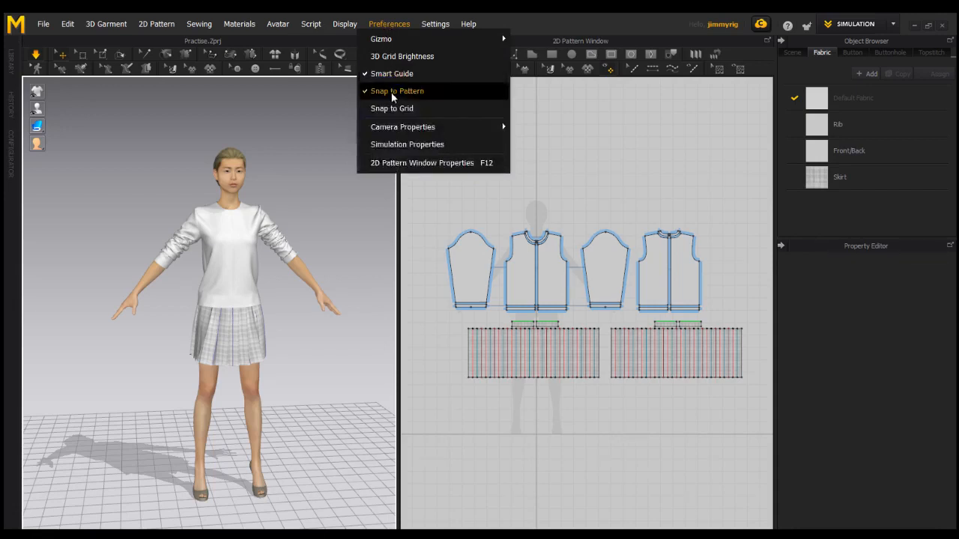
click(479, 164)
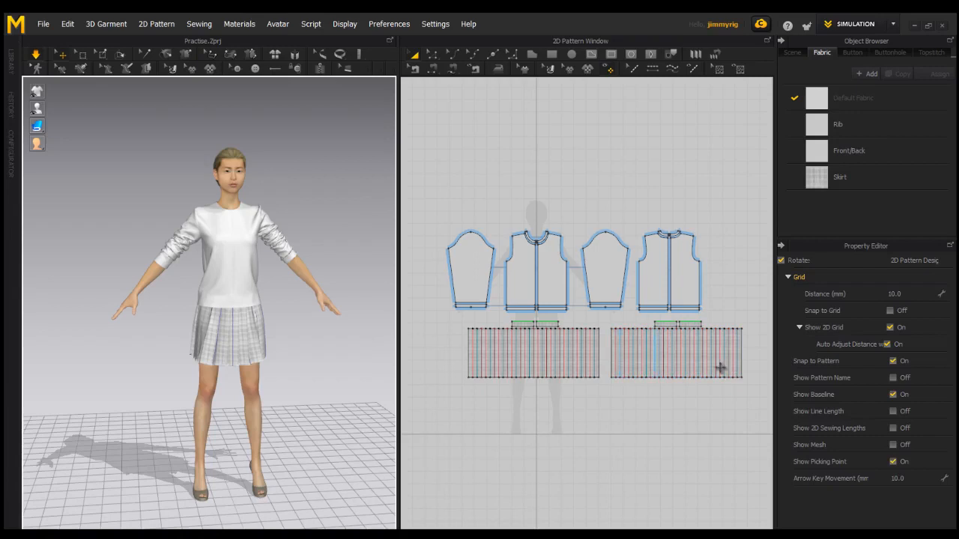
click(890, 327)
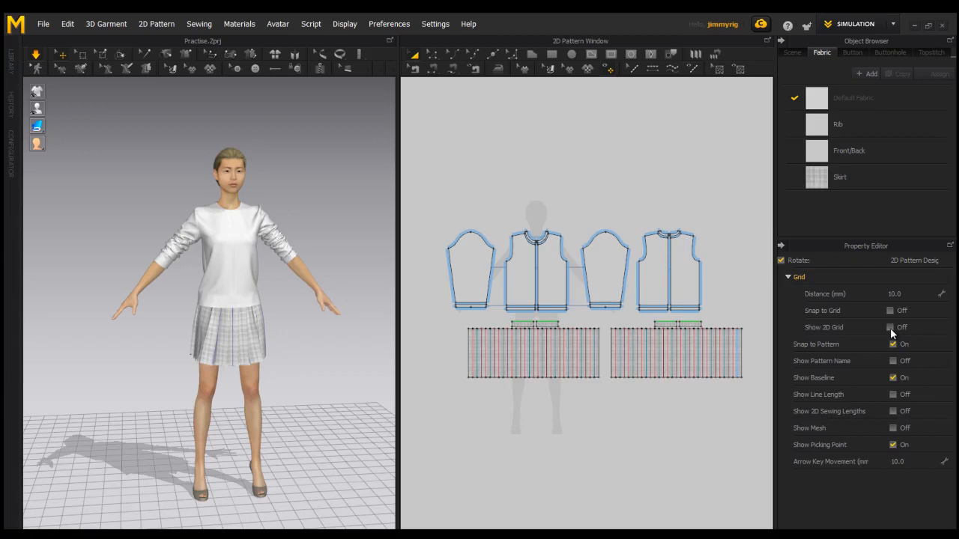
click(890, 327)
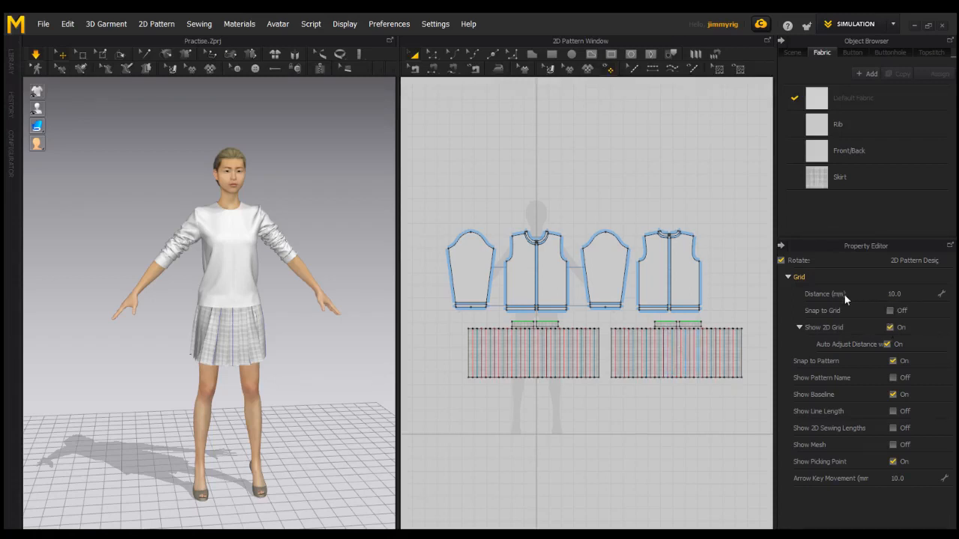
Set the 2D grid distance to 5 mm.
double_click(899, 293)
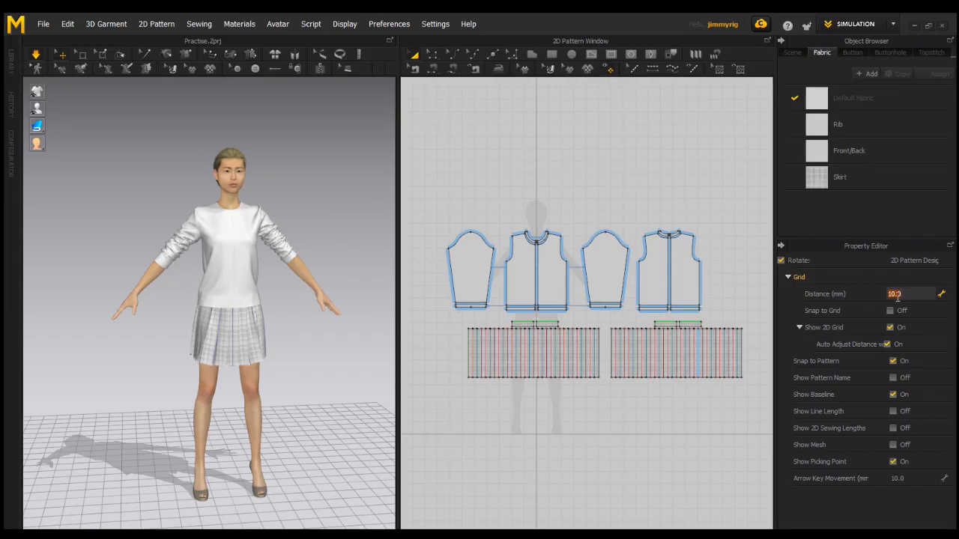
text(5)
key(Return)
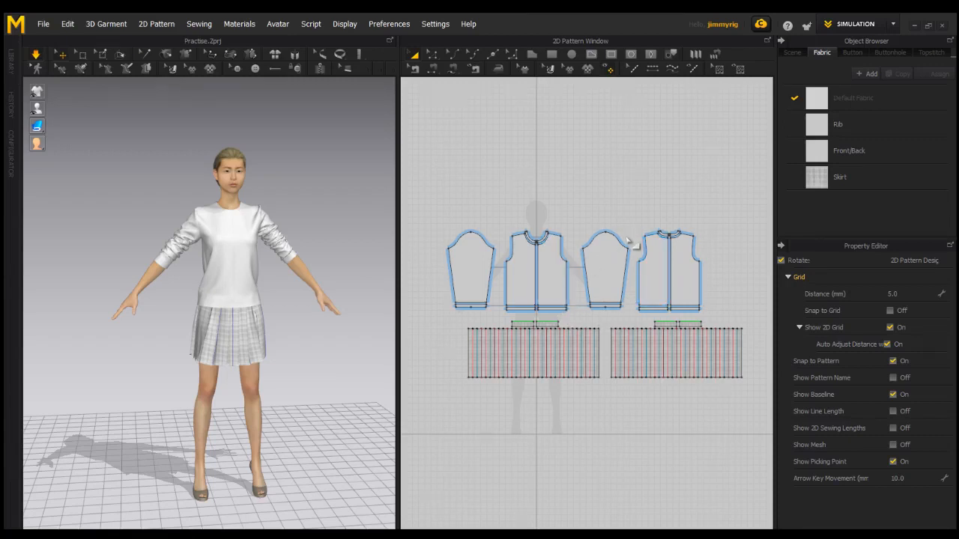
Show the line lengths on the pattern pieces and inspect them on the bodice and skirt pieces.
click(892, 411)
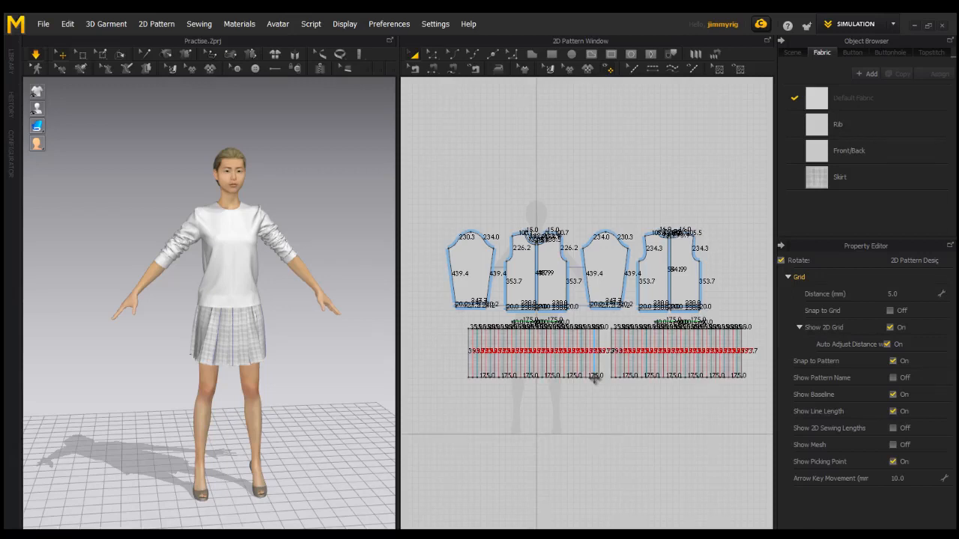
scroll(619, 392, up, 5)
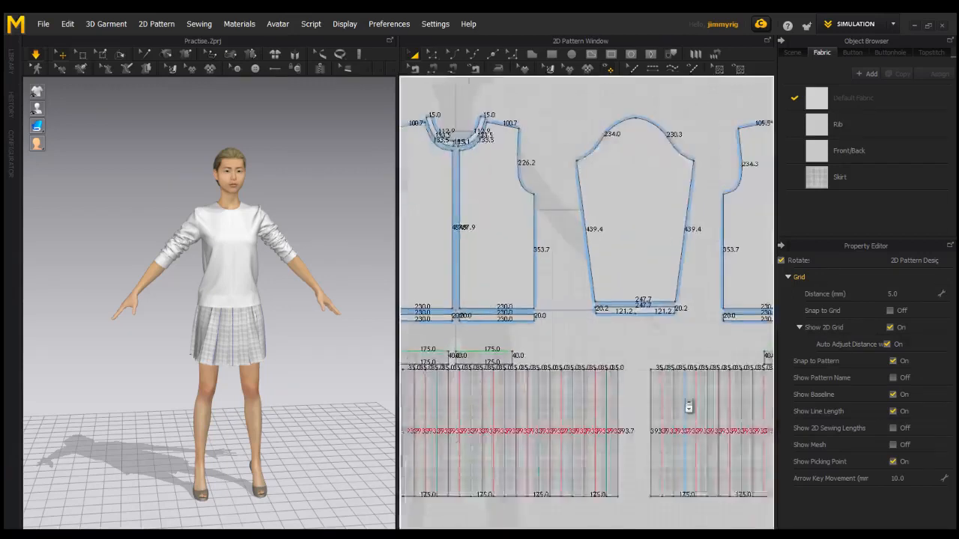
scroll(689, 402, down, 2)
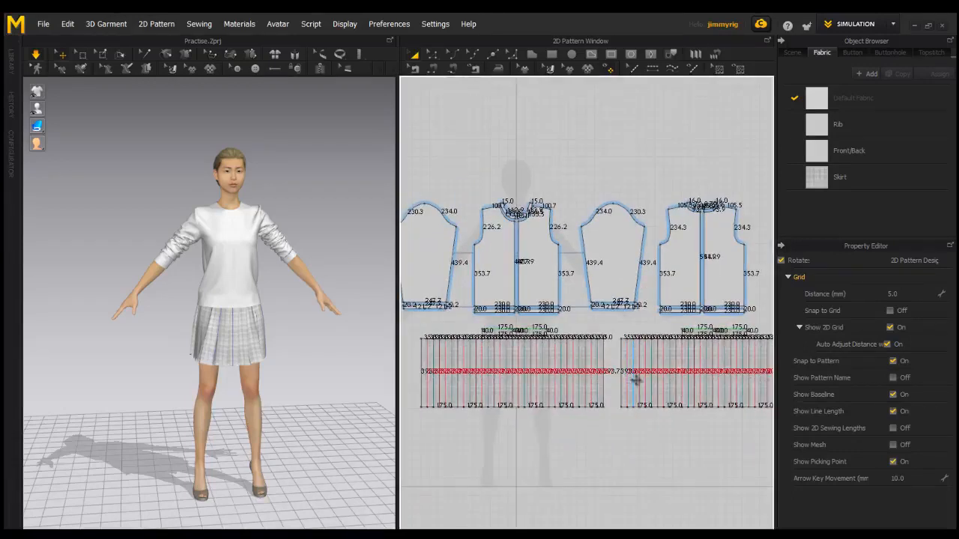
click(894, 410)
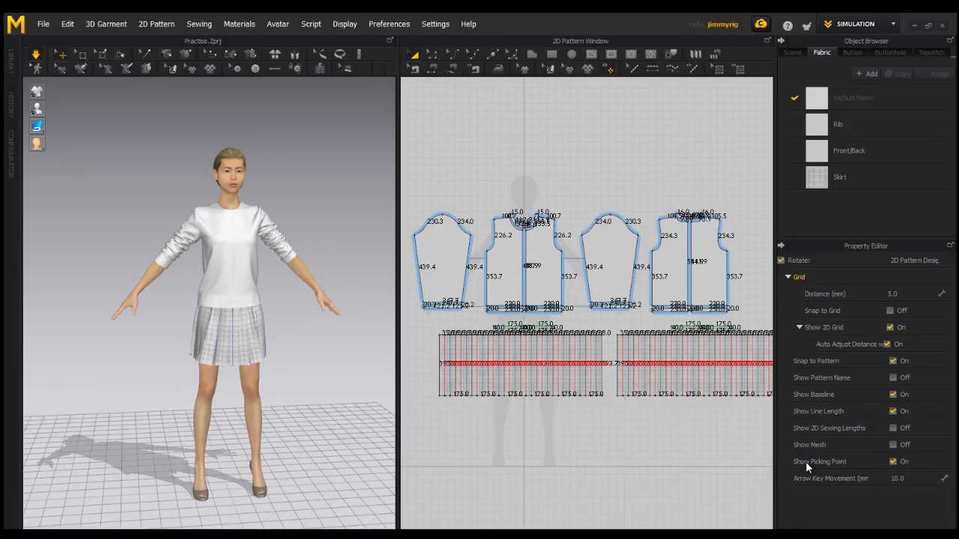
Turn off both the 2D grid and the line length display in the 2D pattern window.
click(891, 327)
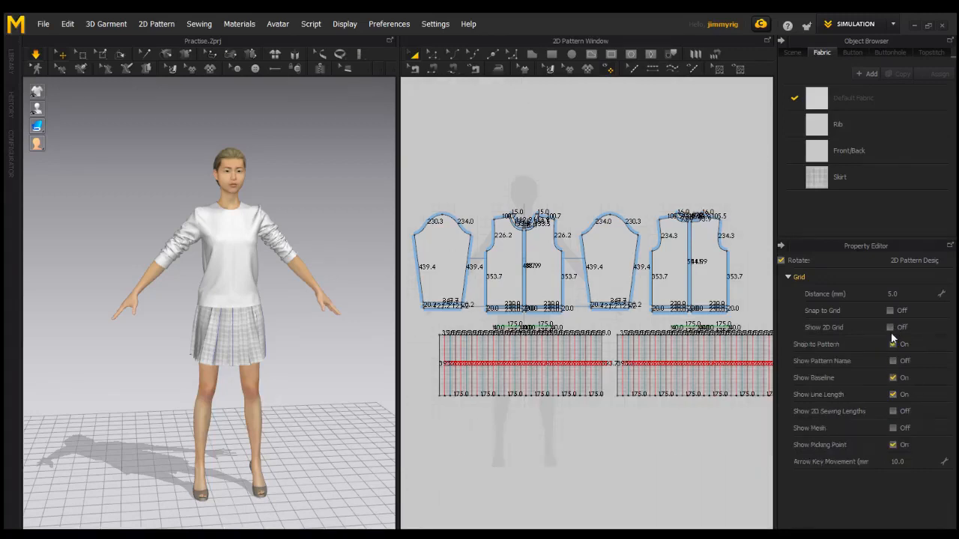
click(892, 394)
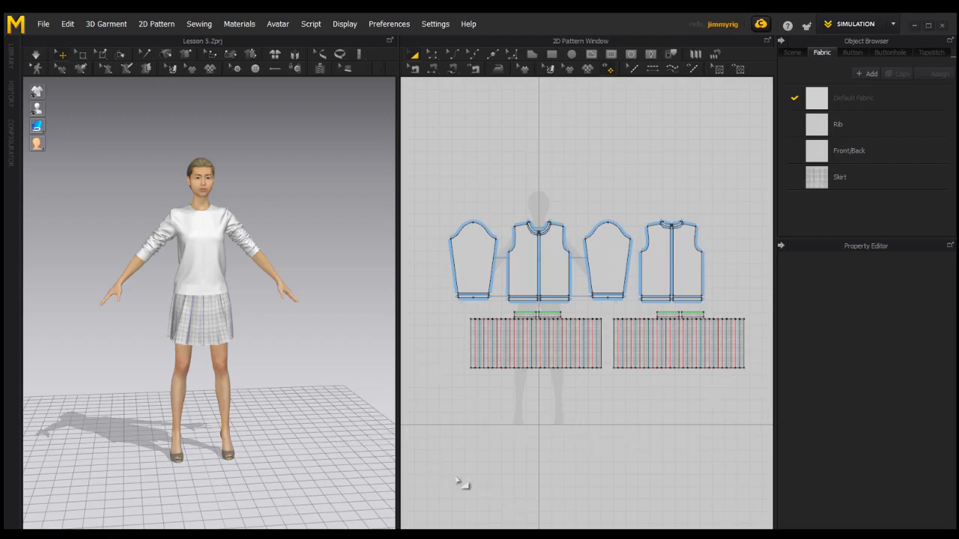
Show the light controller in the 3D garment window.
click(343, 23)
mouse_move(384, 145)
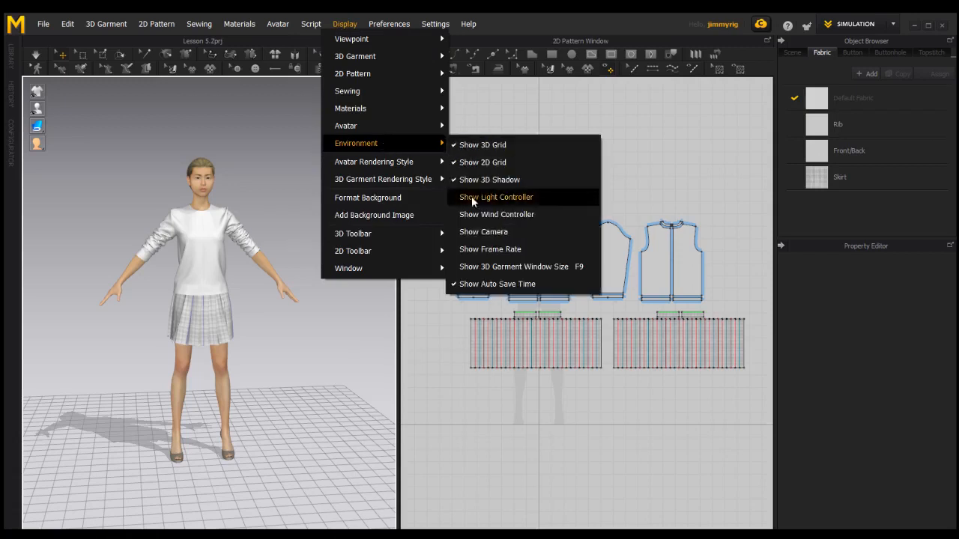
click(515, 197)
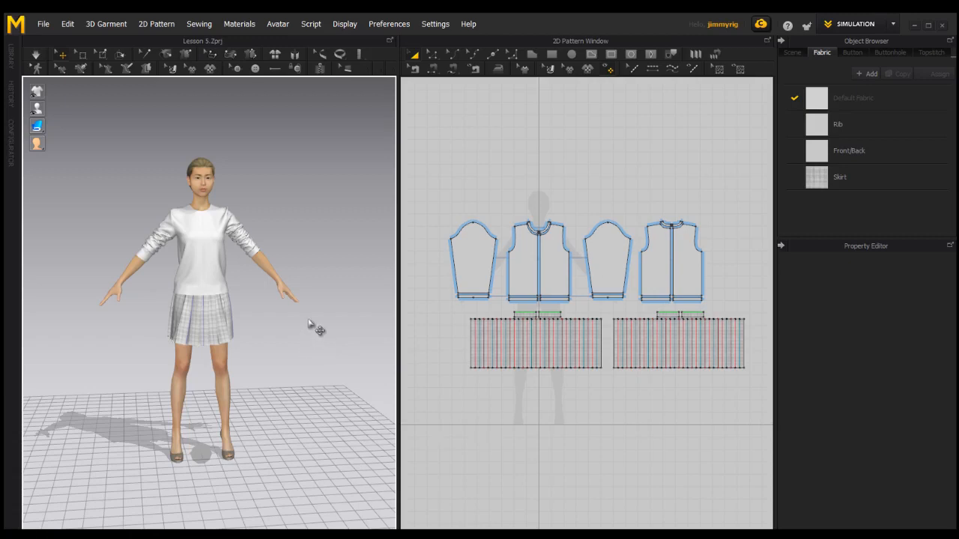
Select the directional light above the avatar to examine its properties and try out its gizmo handles.
scroll(272, 300, down, 5)
scroll(275, 296, down, 5)
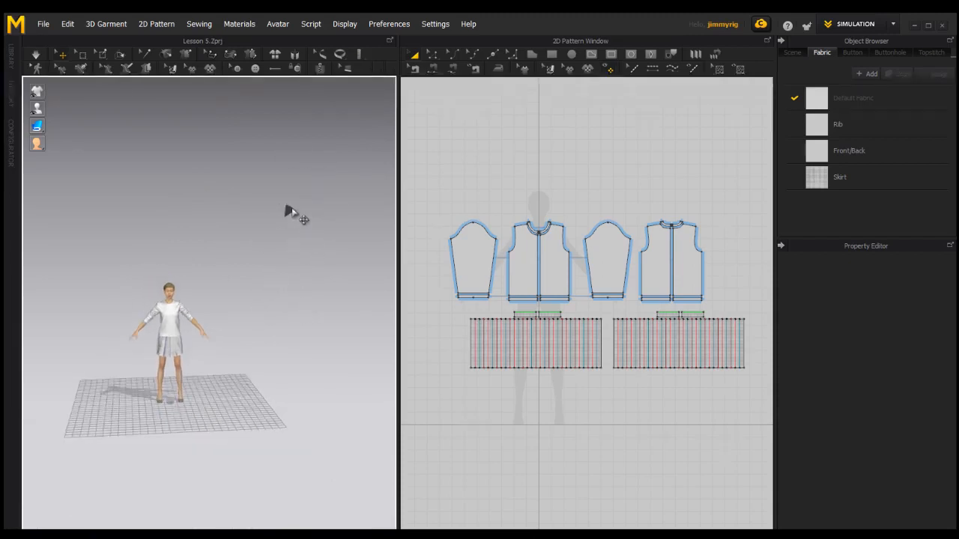
click(292, 213)
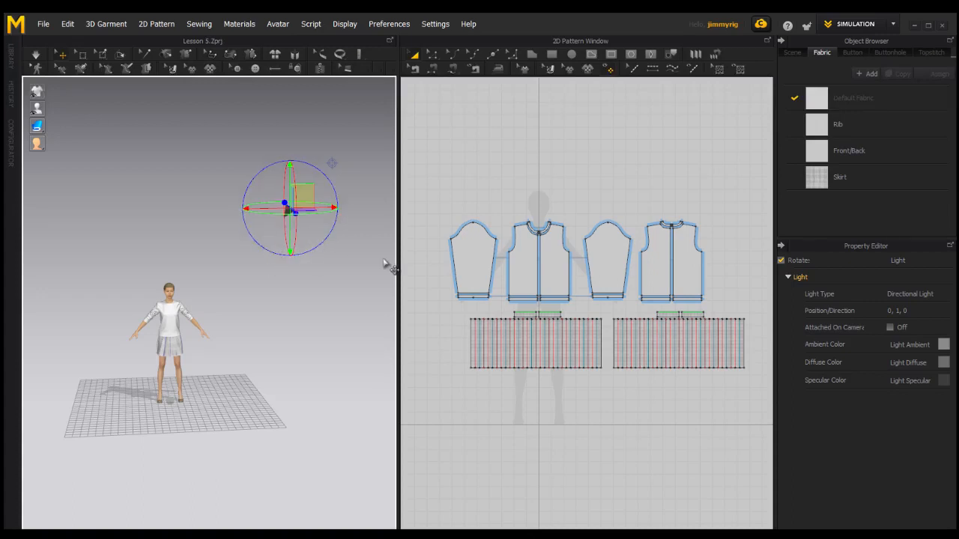
click(313, 274)
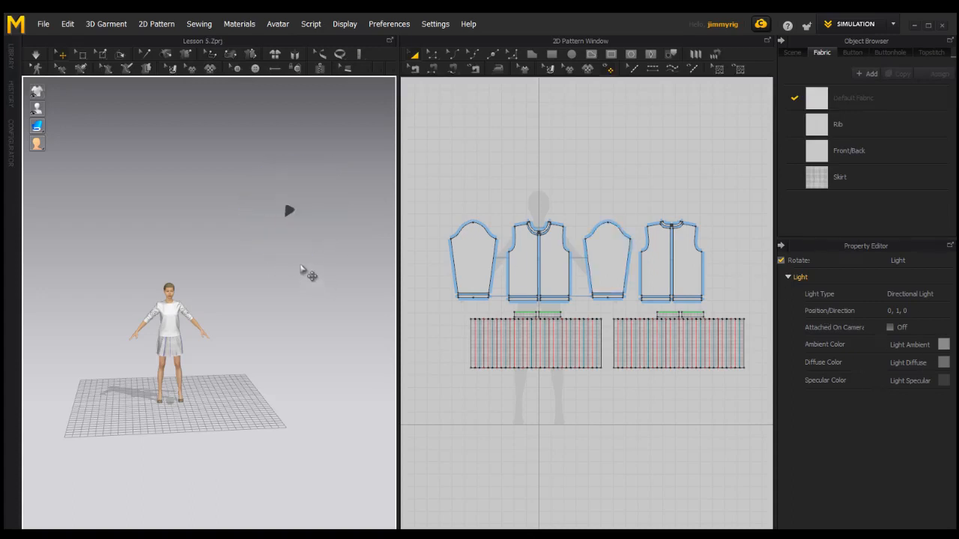
click(293, 208)
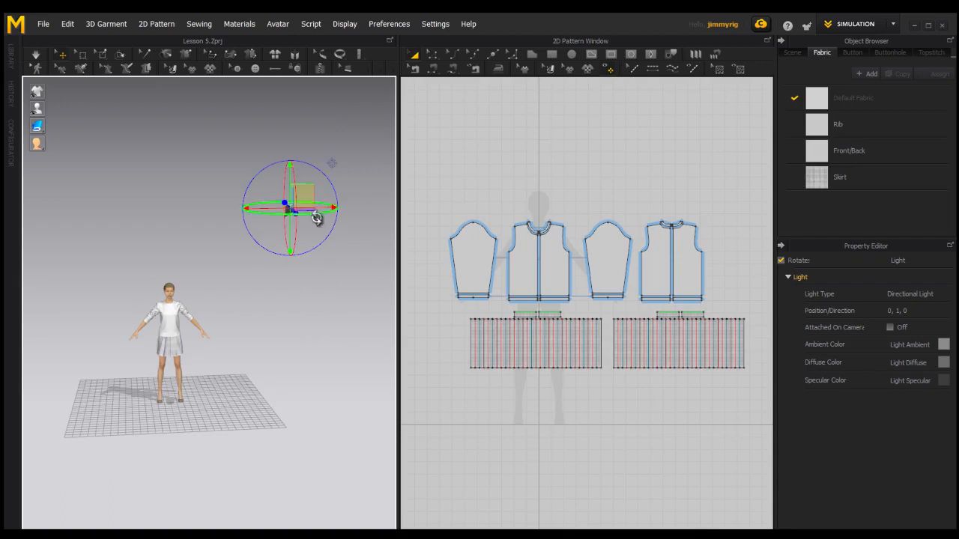
mouse_move(328, 209)
mouse_down()
mouse_move(336, 213)
mouse_move(272, 216)
mouse_move(328, 216)
mouse_up()
click(352, 224)
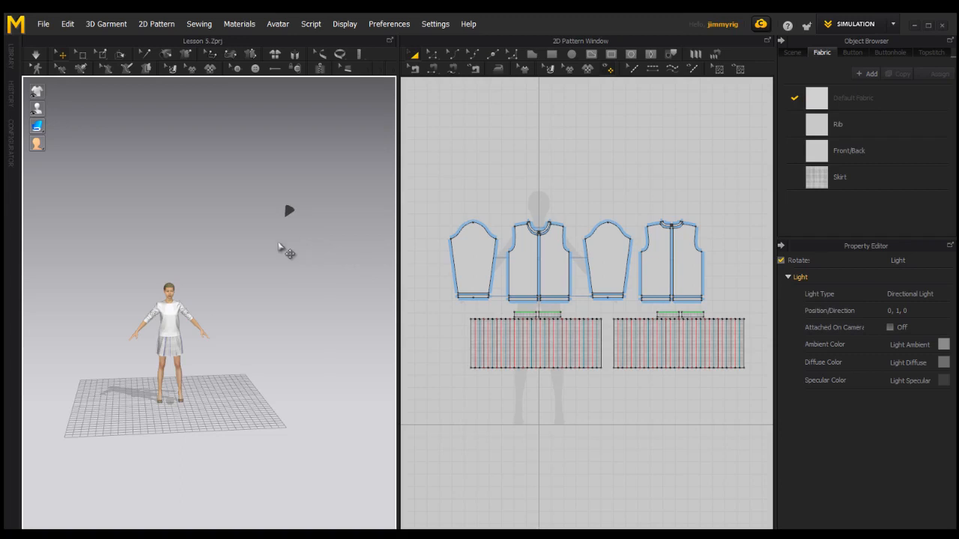
click(288, 210)
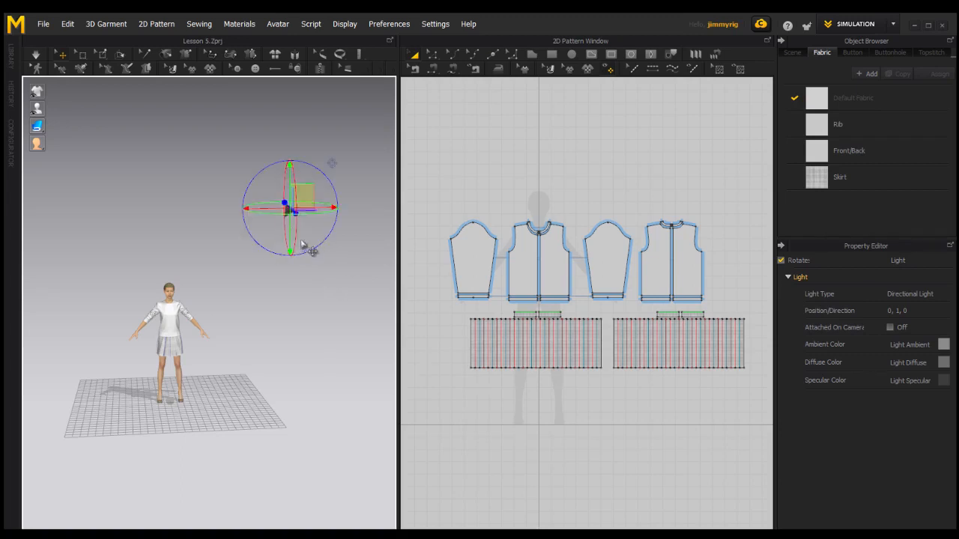
Set the gizmo to Local Coordinate and try adjusting the directional light with it.
click(389, 23)
mouse_move(405, 47)
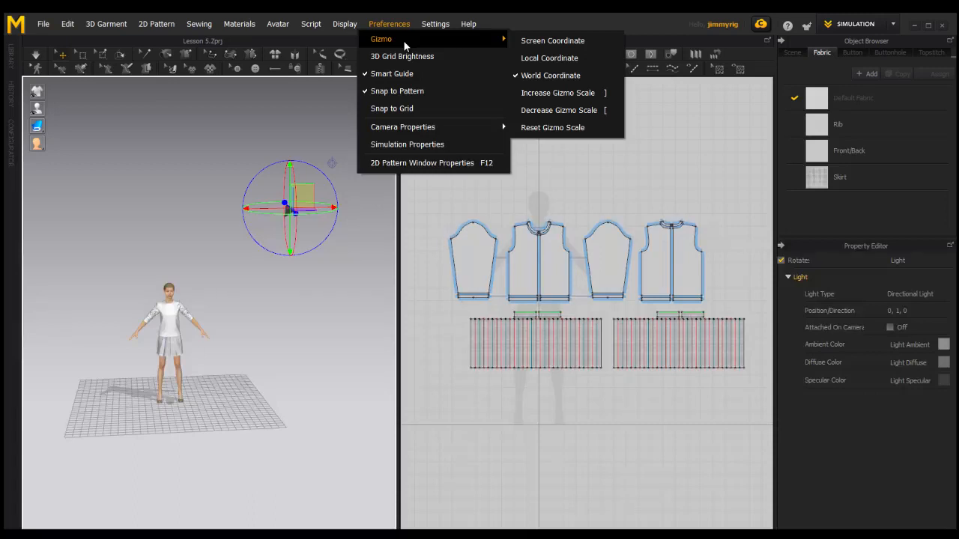
click(549, 60)
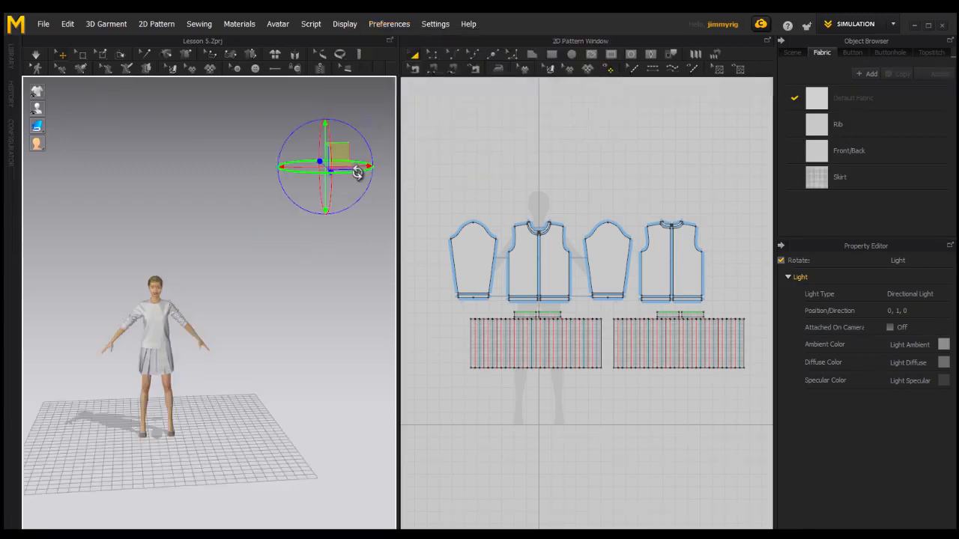
mouse_move(366, 167)
mouse_down()
mouse_move(289, 172)
mouse_move(379, 173)
mouse_move(250, 172)
mouse_move(357, 175)
mouse_move(336, 242)
mouse_up()
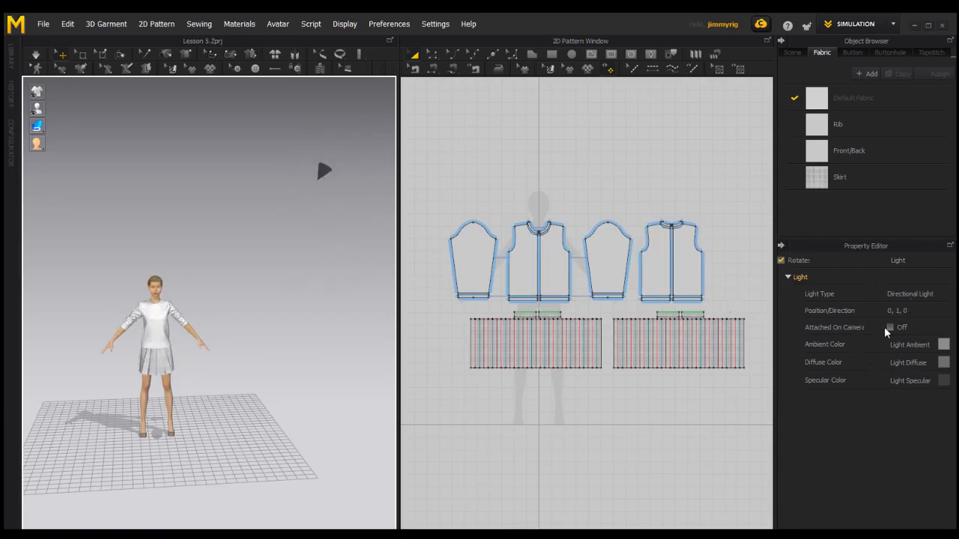
Try a red ambient color and a dark red diffuse color (#791313) on the directional light, discarding both.
click(943, 345)
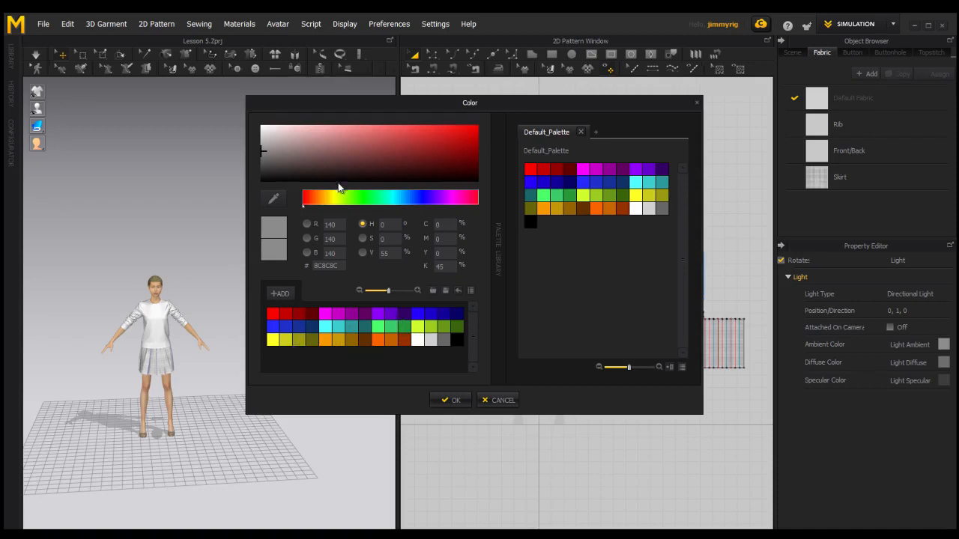
drag(335, 148, 409, 153)
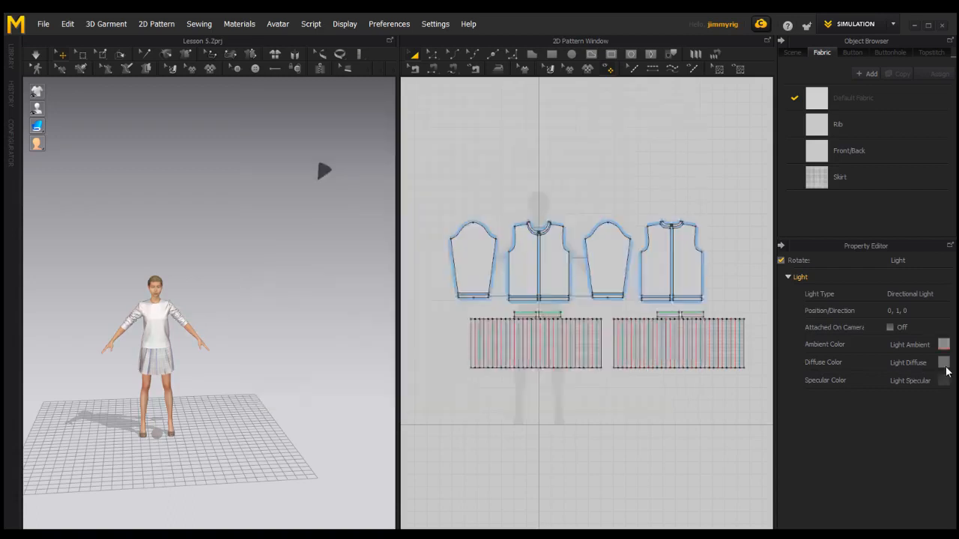
click(945, 363)
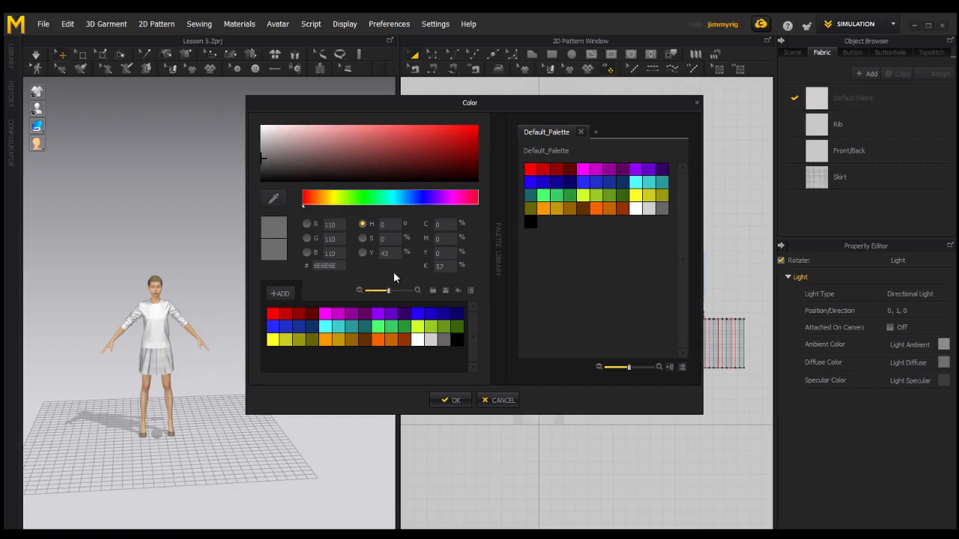
drag(410, 158, 443, 154)
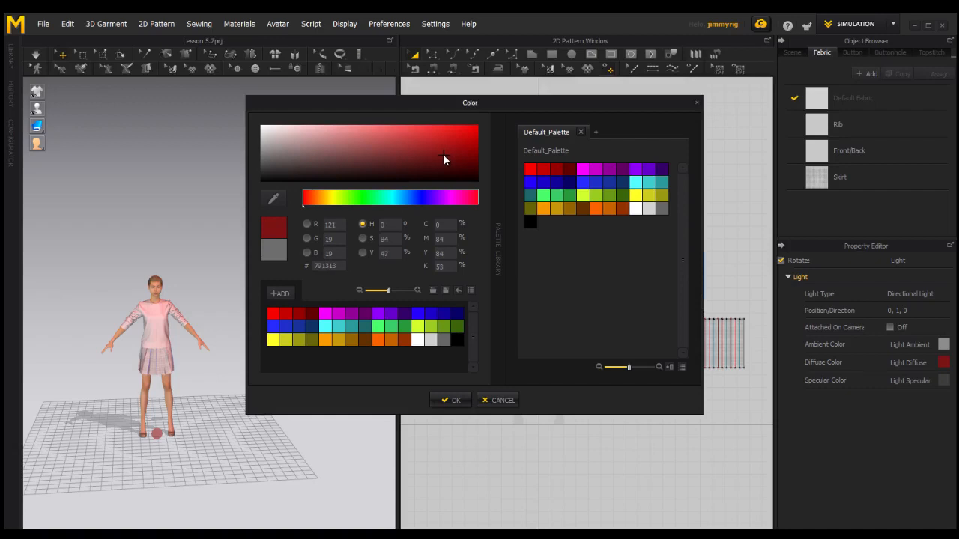
click(504, 404)
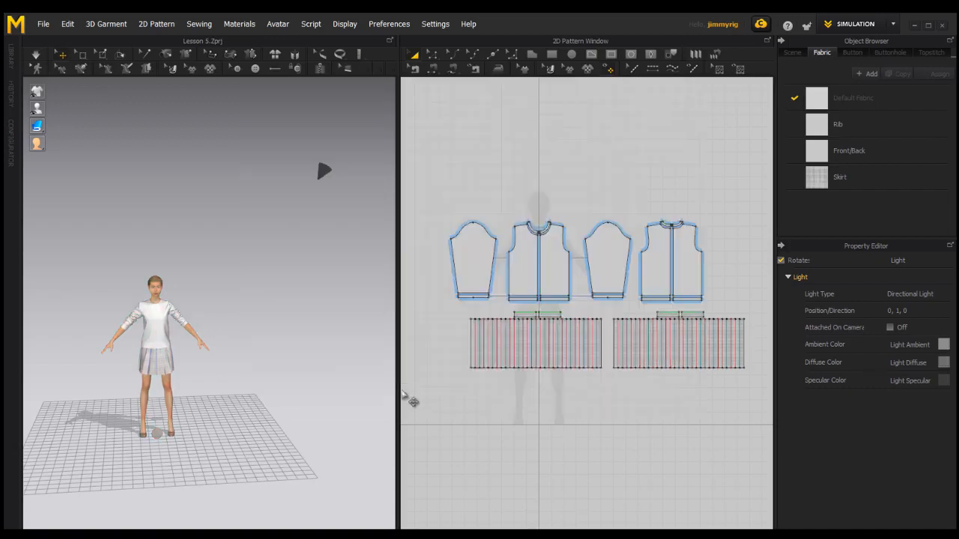
View the directional light's specular color without changing it, and select the light at the avatar's feet to view its properties.
click(944, 382)
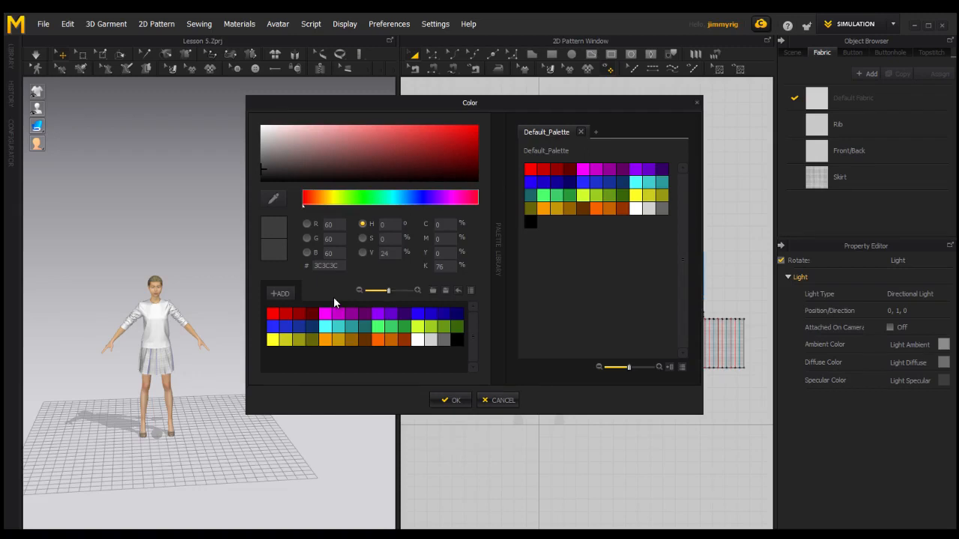
click(498, 400)
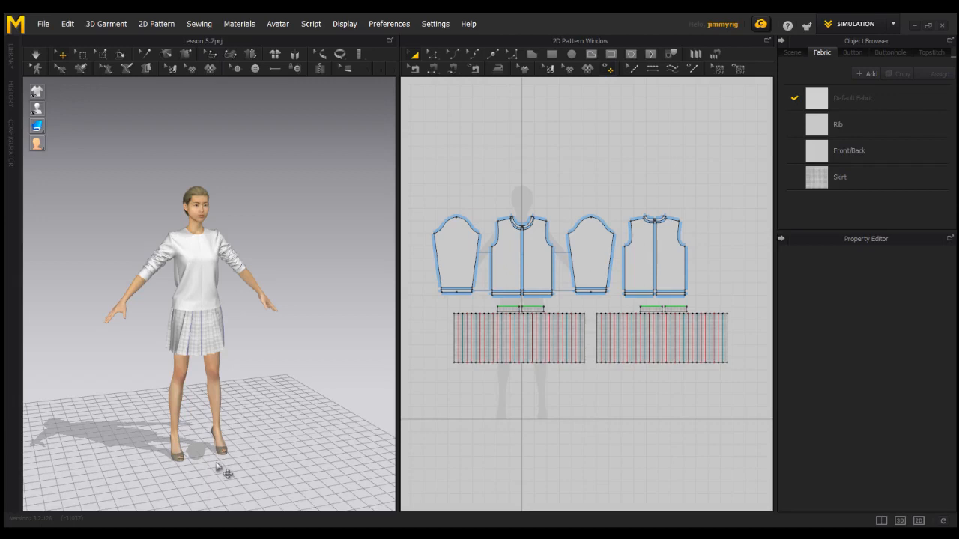
click(198, 453)
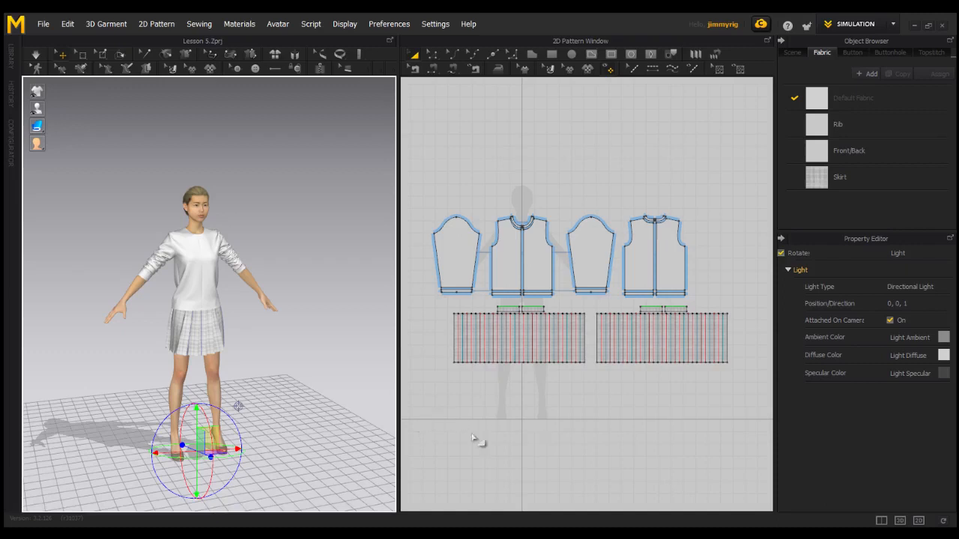
Hide the light controller in the 3D window and clear the light selection.
click(341, 25)
mouse_move(388, 145)
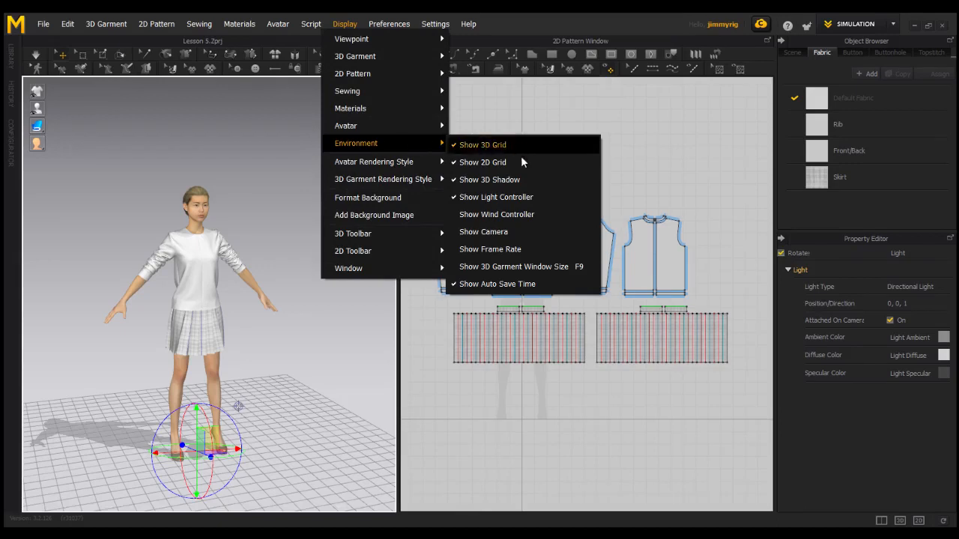
click(515, 198)
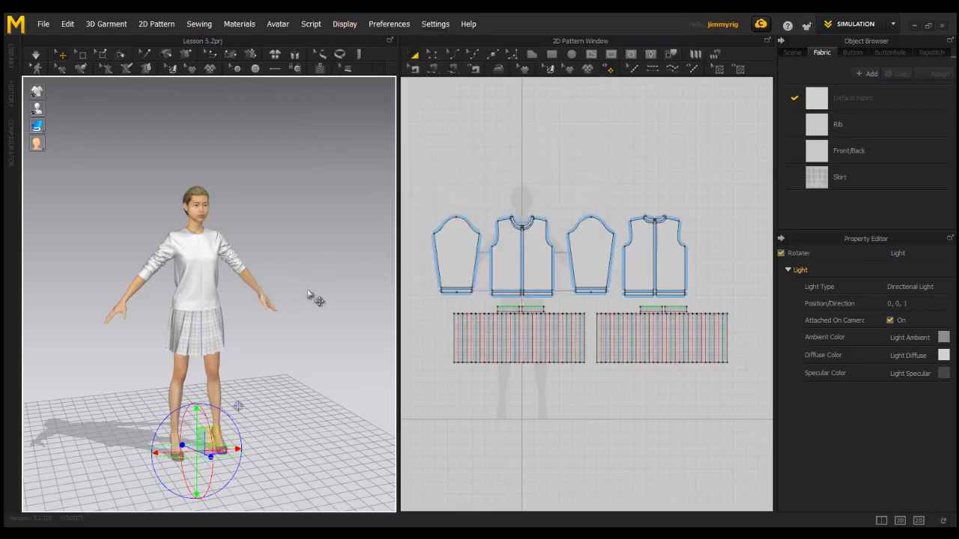
click(296, 367)
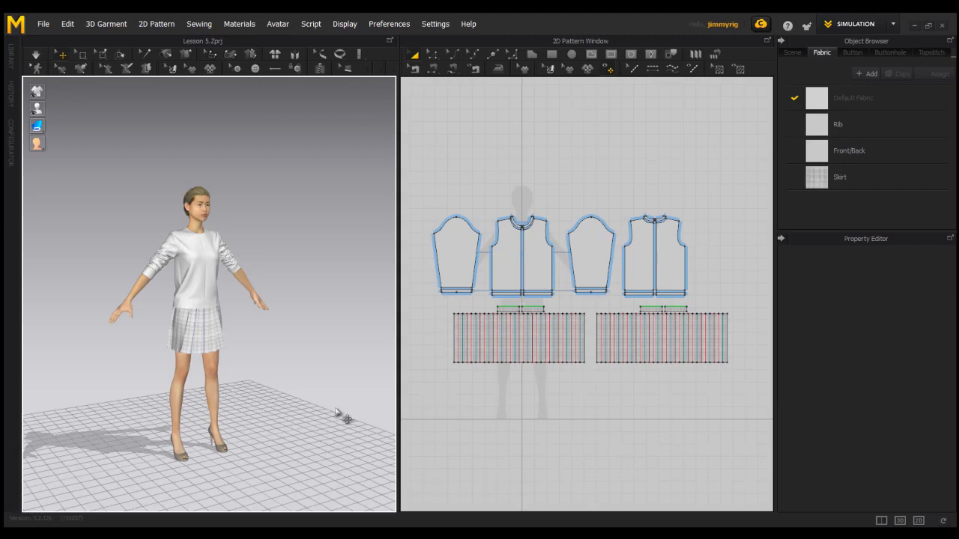
Orbit around the avatar and display the scene's Simulation Property settings.
right_drag(306, 427, 381, 420)
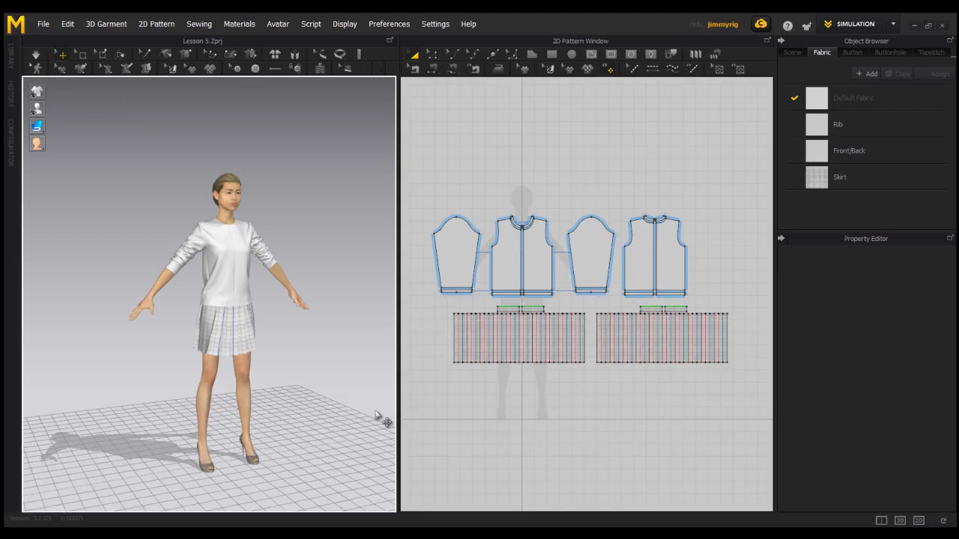
right_drag(379, 417, 381, 420)
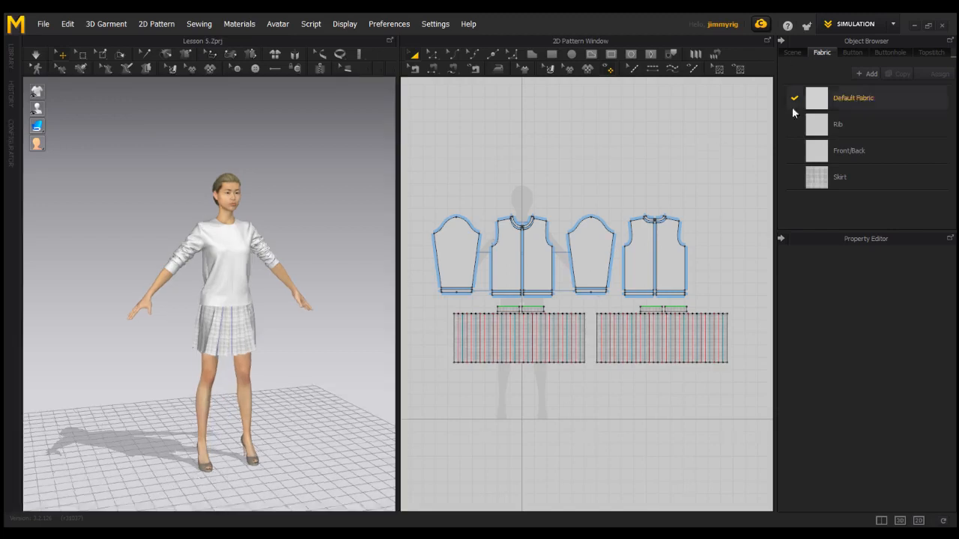
click(791, 53)
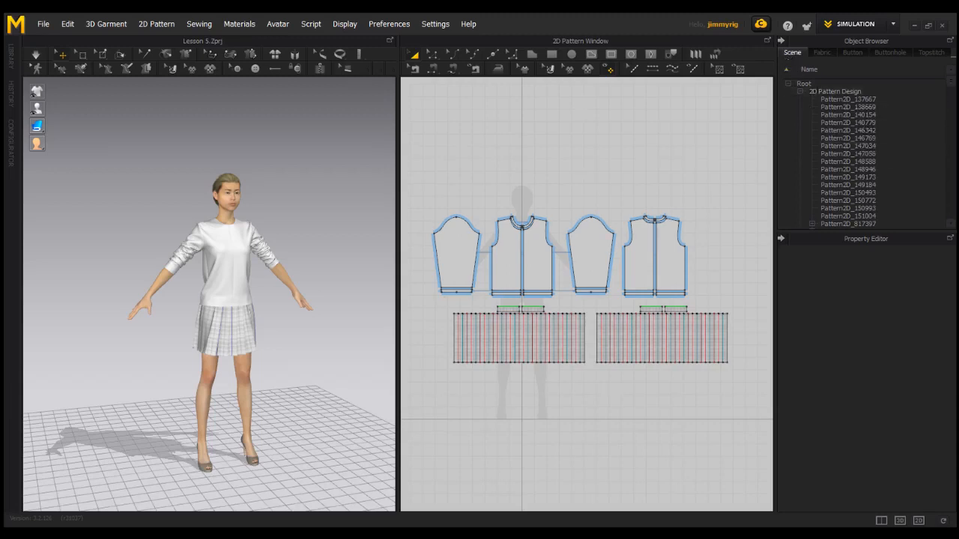
drag(950, 86, 950, 220)
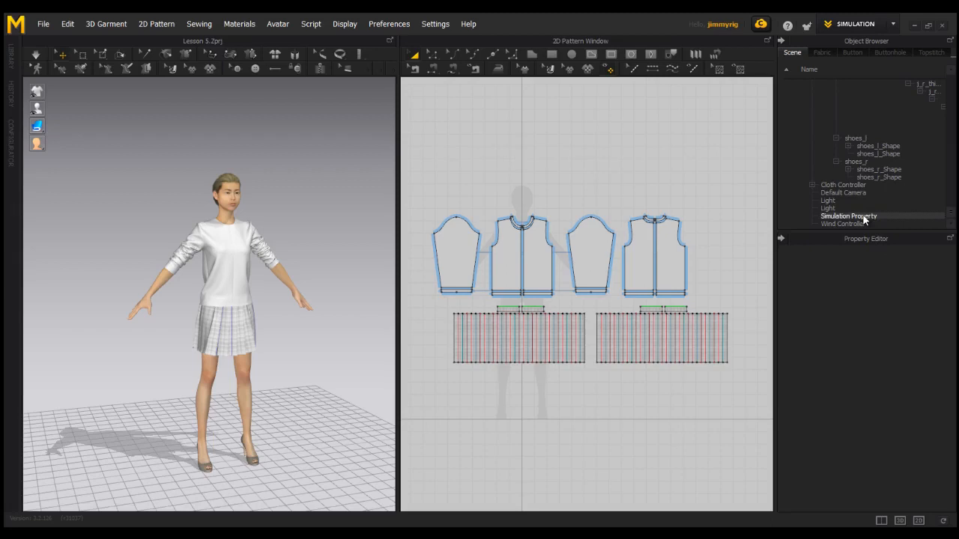
click(864, 218)
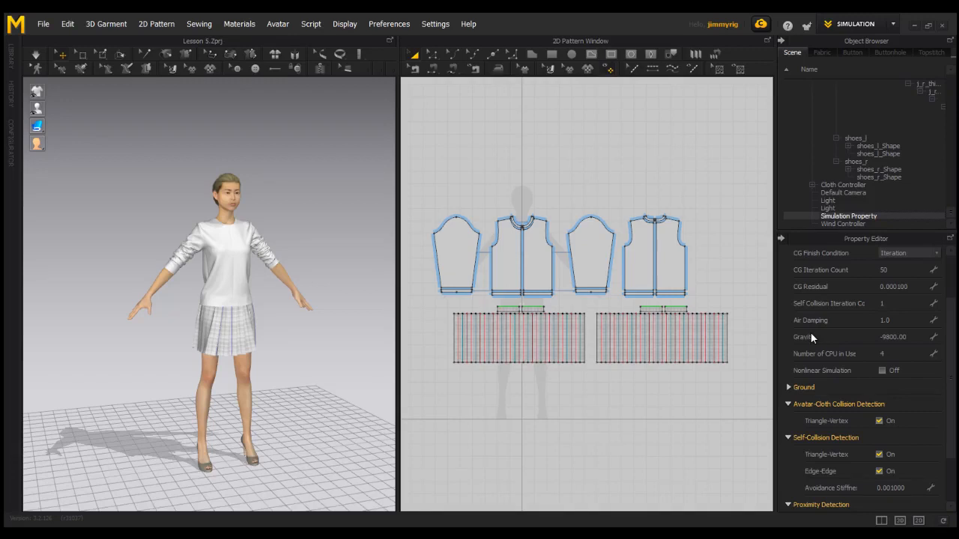
Try a simulation gravity of -15000 and run the simulation to examine the drape of the top and skirt.
click(902, 337)
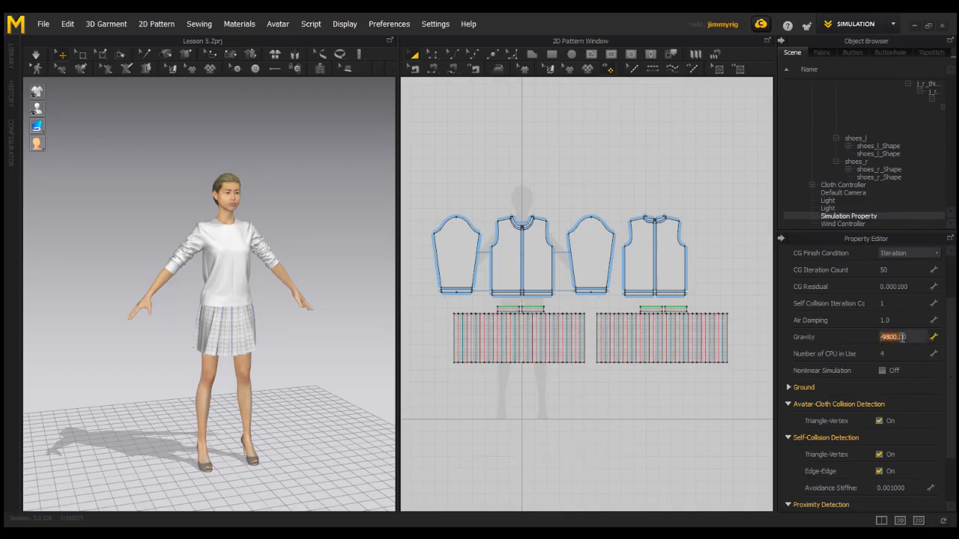
click(893, 338)
key(Return)
click(35, 59)
scroll(289, 303, up, 5)
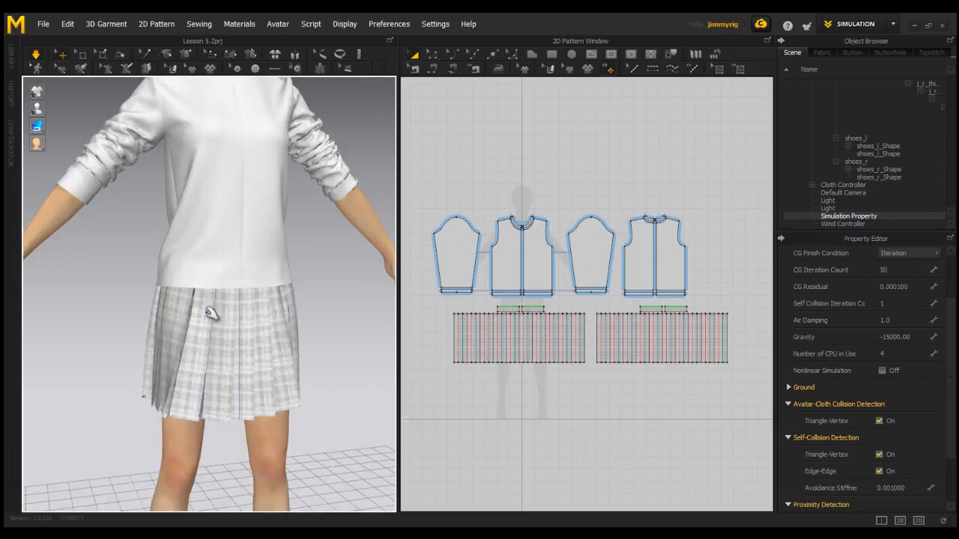
scroll(265, 331, down, 3)
right_drag(265, 332, 229, 327)
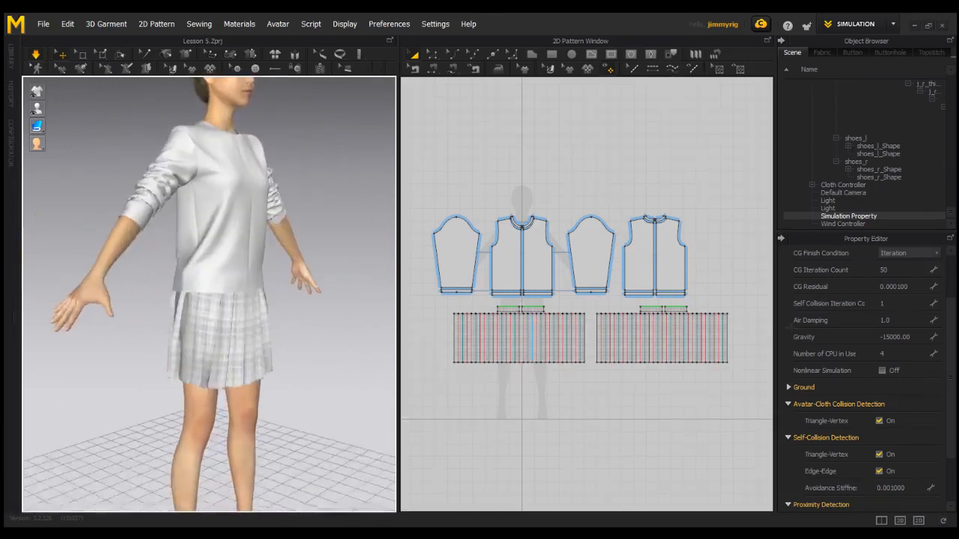
Try a stronger gravity of -60000 and examine the running simulation from another angle.
click(890, 334)
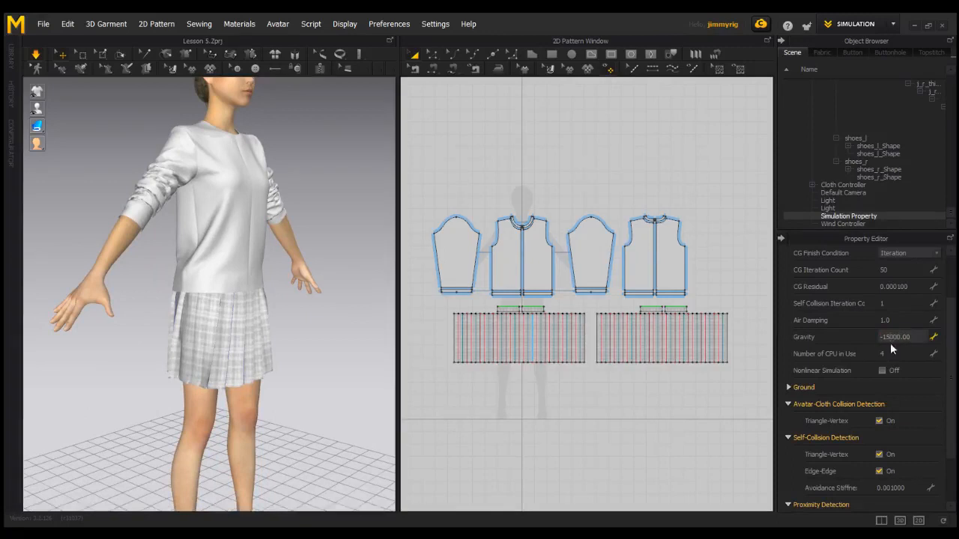
key(Return)
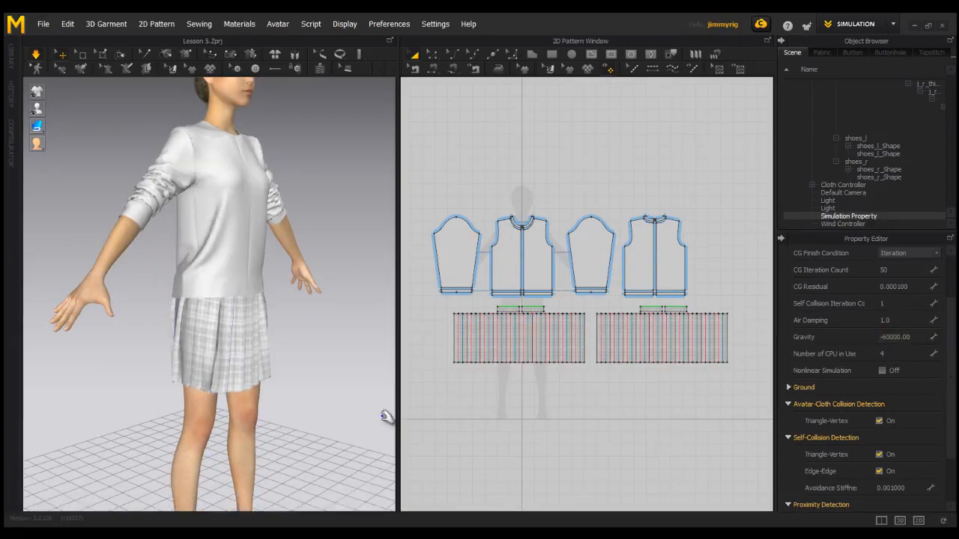
right_drag(365, 406, 257, 402)
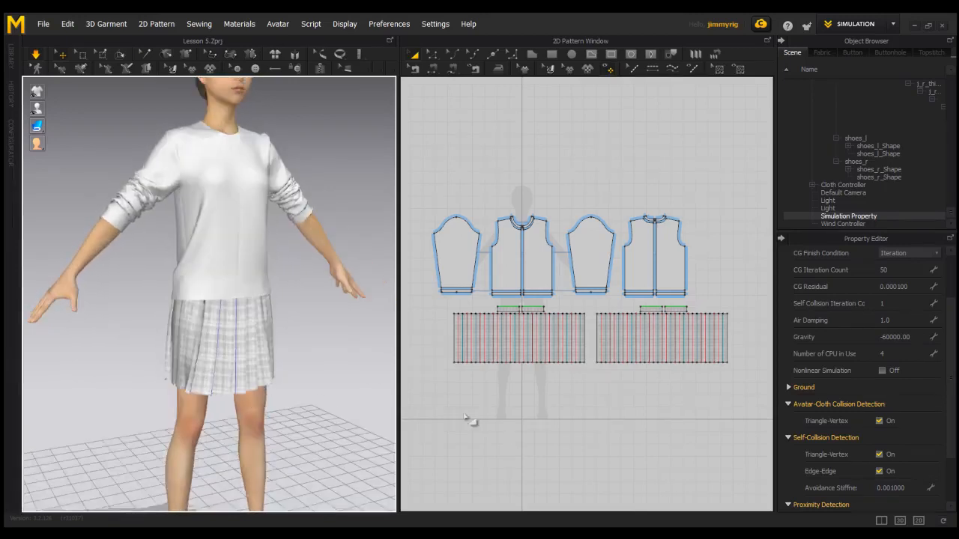
Try a gravity of 0 and examine how the pleated skirt behaves without it from several angles.
click(887, 343)
text(0)
key(Return)
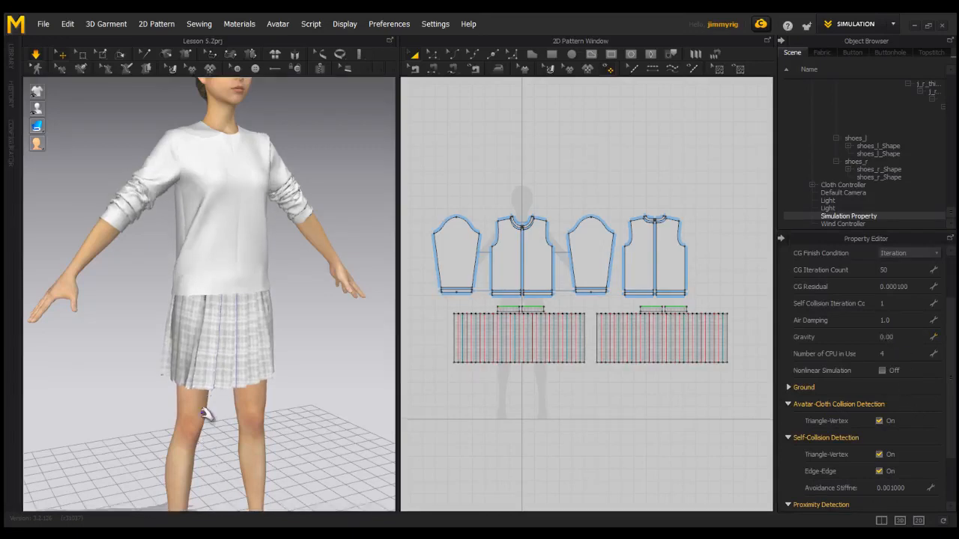
scroll(267, 348, up, 3)
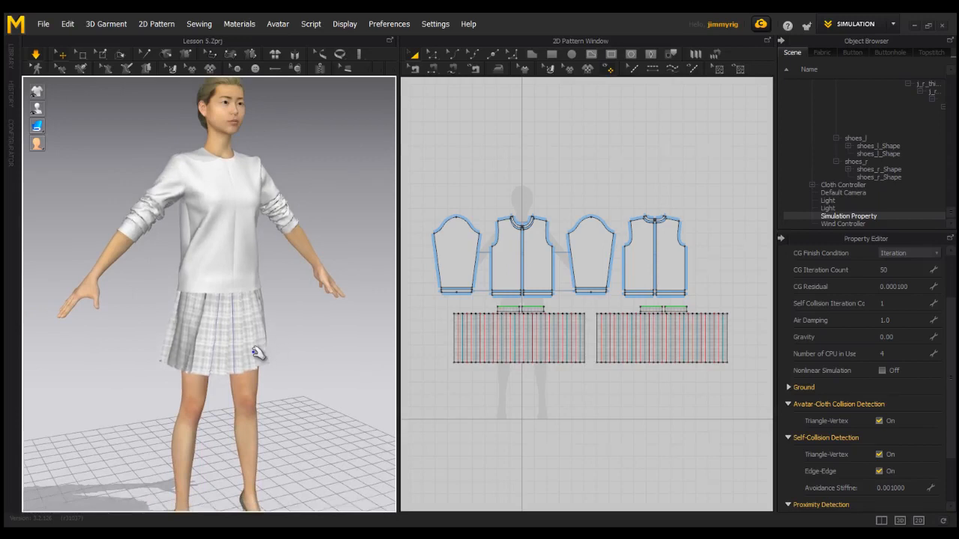
right_drag(253, 357, 292, 359)
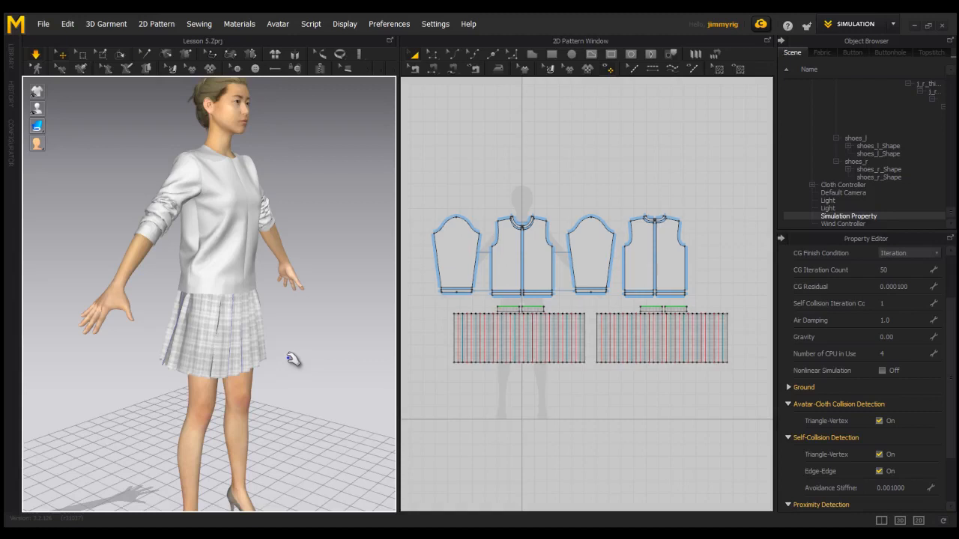
scroll(214, 366, up, 5)
mouse_move(260, 345)
right_down()
mouse_move(233, 343)
mouse_move(241, 344)
right_up()
scroll(250, 356, down, 1)
scroll(250, 356, down, 1)
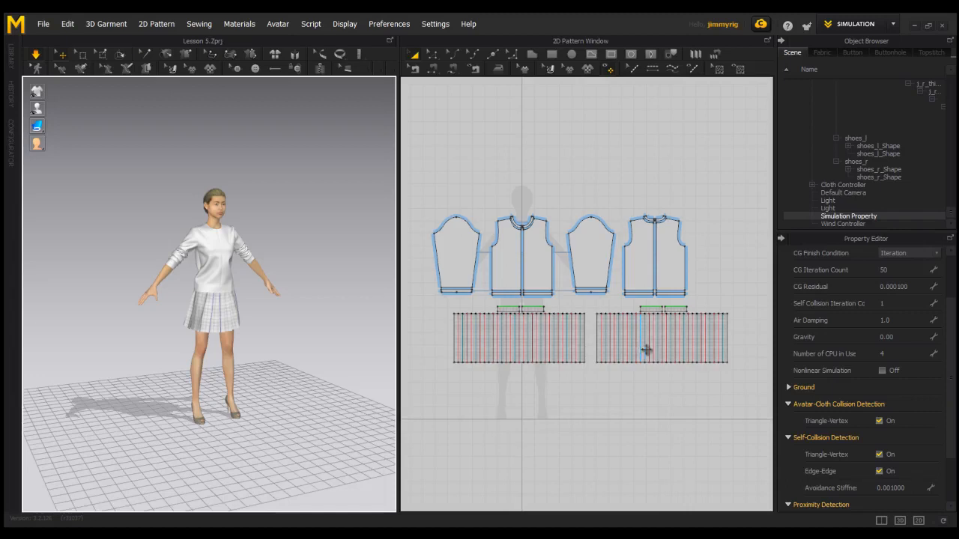
Restore the simulation gravity to -9800.
click(883, 337)
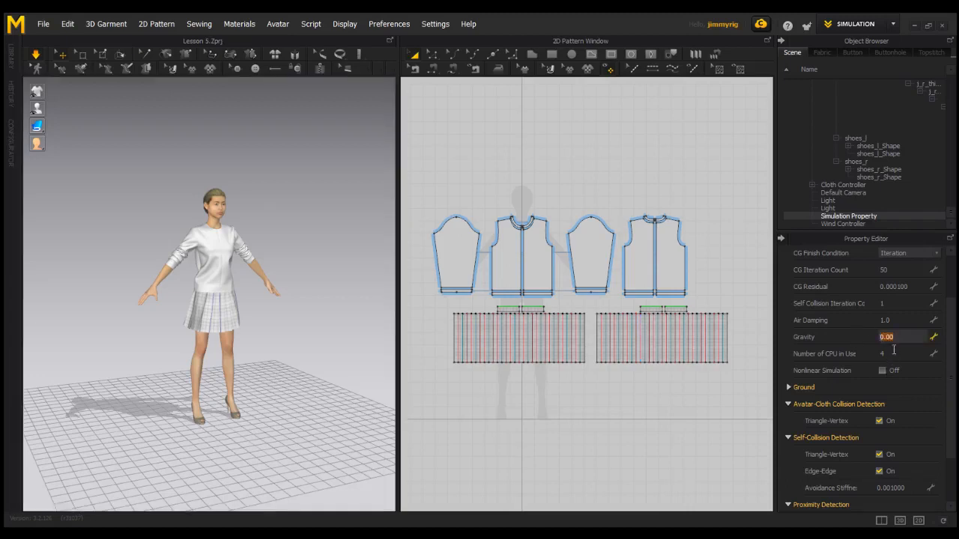
text(-9800.00)
key(Return)
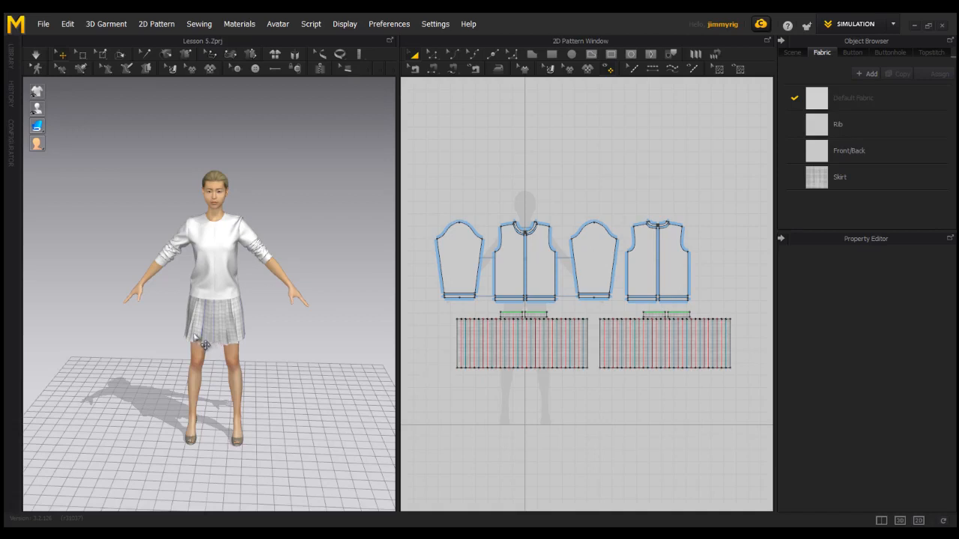
Show the wind controller in the 3D window and select it to view its wind properties.
right_drag(196, 329, 225, 329)
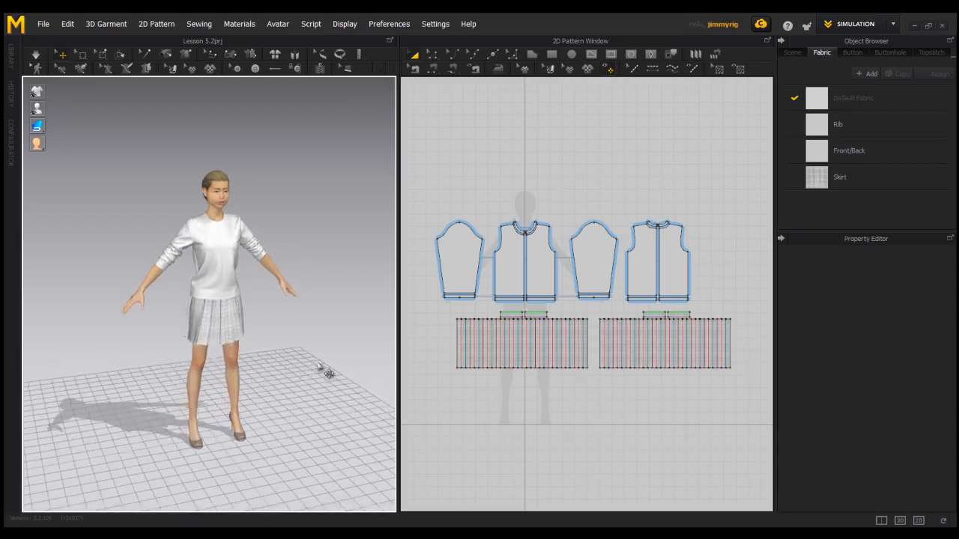
click(336, 26)
mouse_move(387, 141)
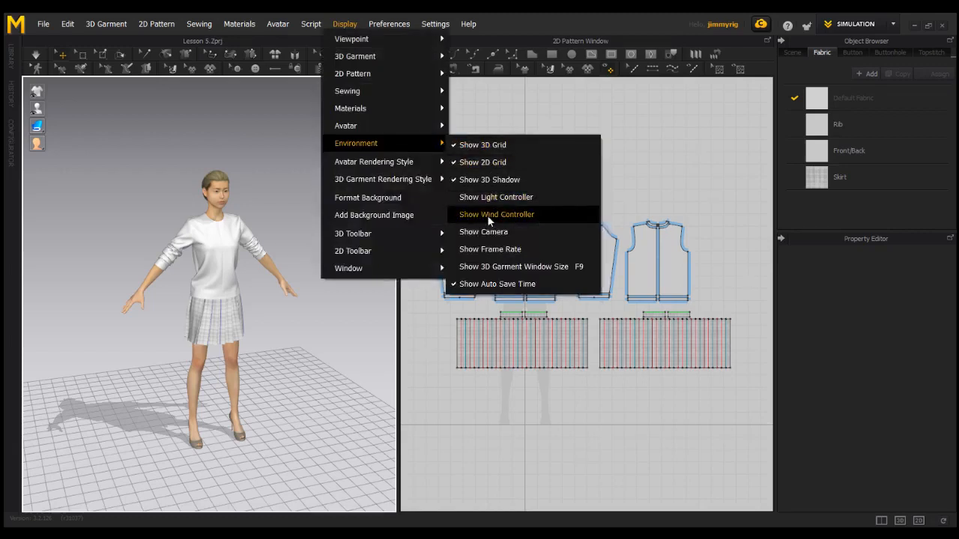
click(517, 215)
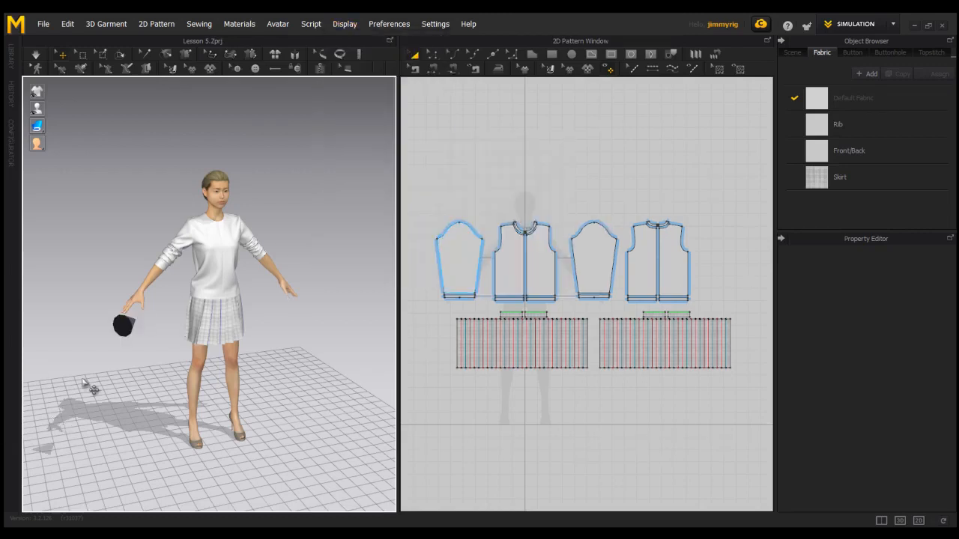
click(126, 339)
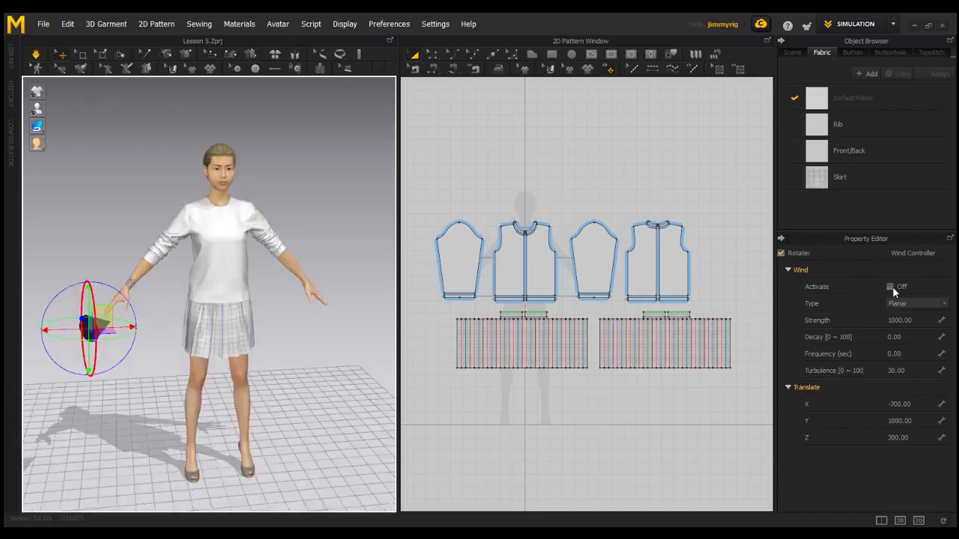
Activate the wind and examine its effect on the simulated garment.
click(890, 286)
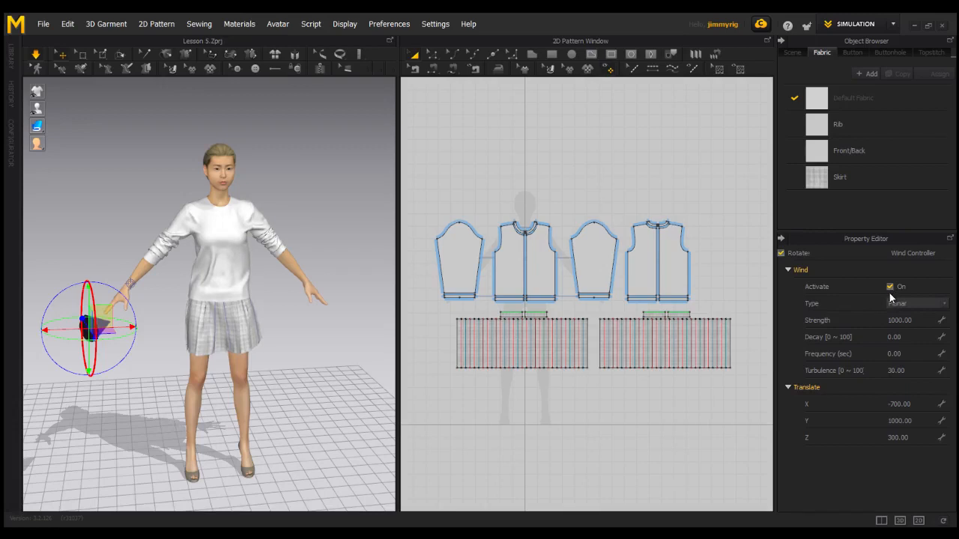
right_drag(139, 381, 157, 404)
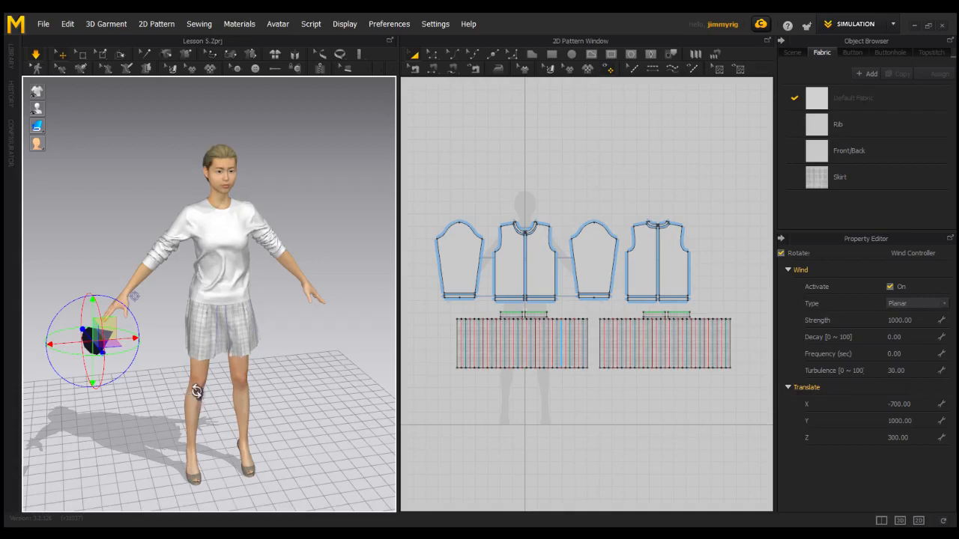
right_drag(200, 397, 178, 389)
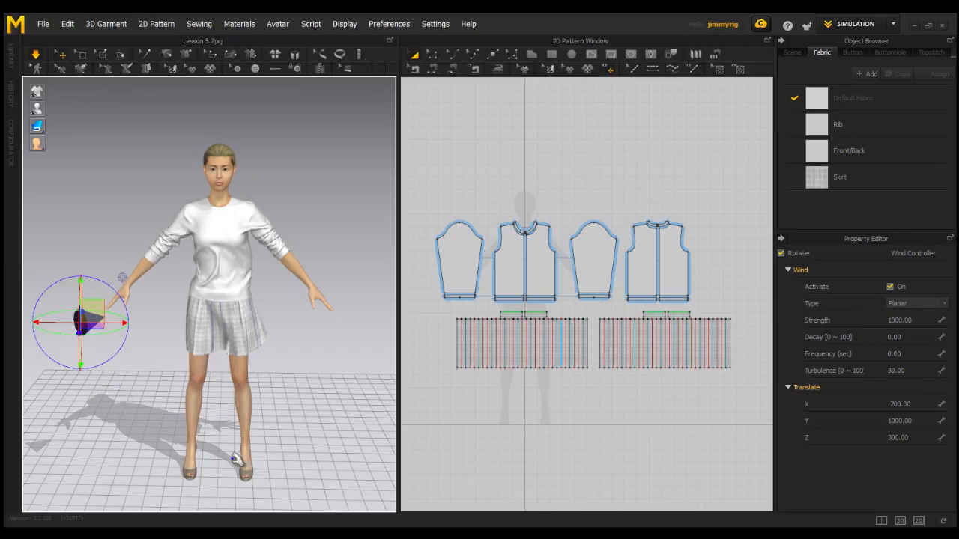
right_drag(291, 425, 299, 430)
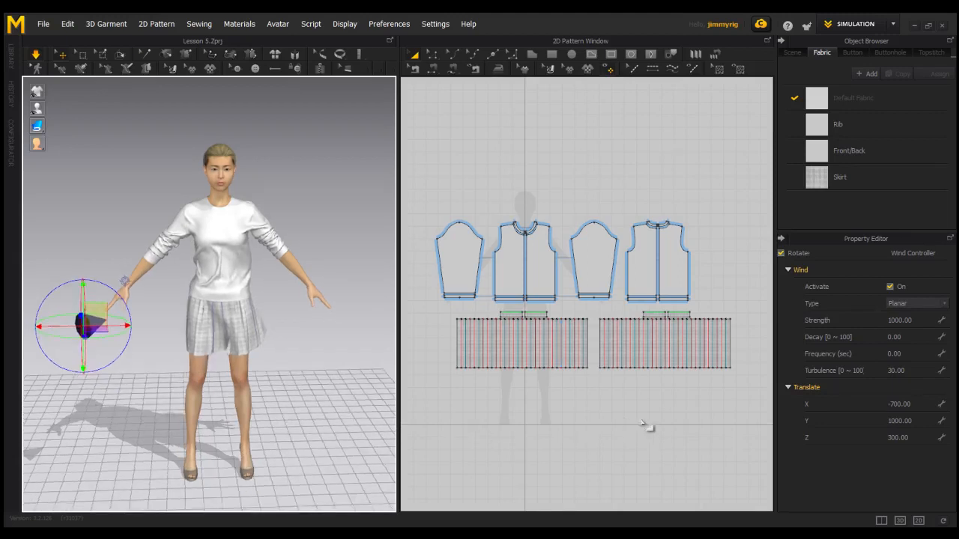
Try rotating the wind controller away from the avatar, and view the wind types while keeping Planar.
drag(60, 341, 39, 337)
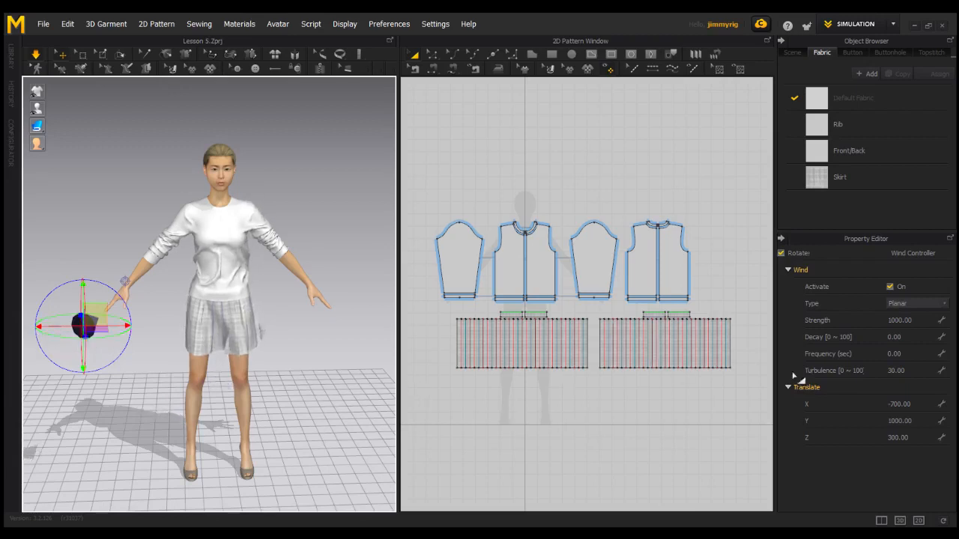
click(928, 303)
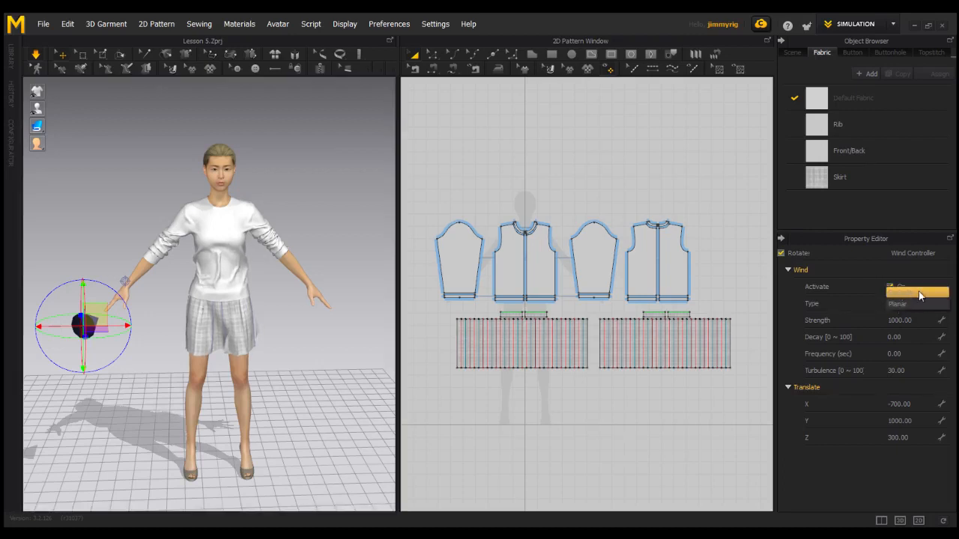
click(915, 304)
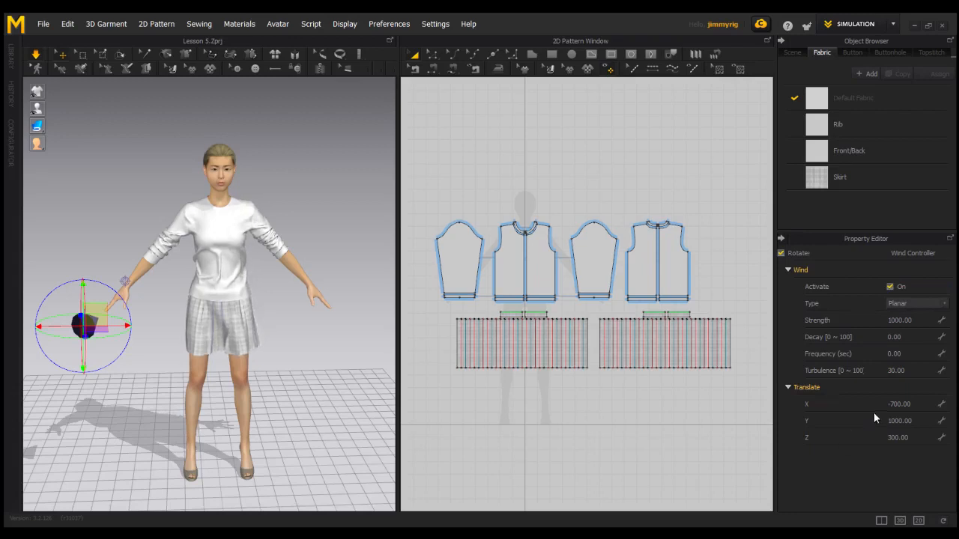
Rotate the wind controller back toward the avatar and examine the Spherical wind type option.
drag(121, 345, 77, 340)
click(931, 310)
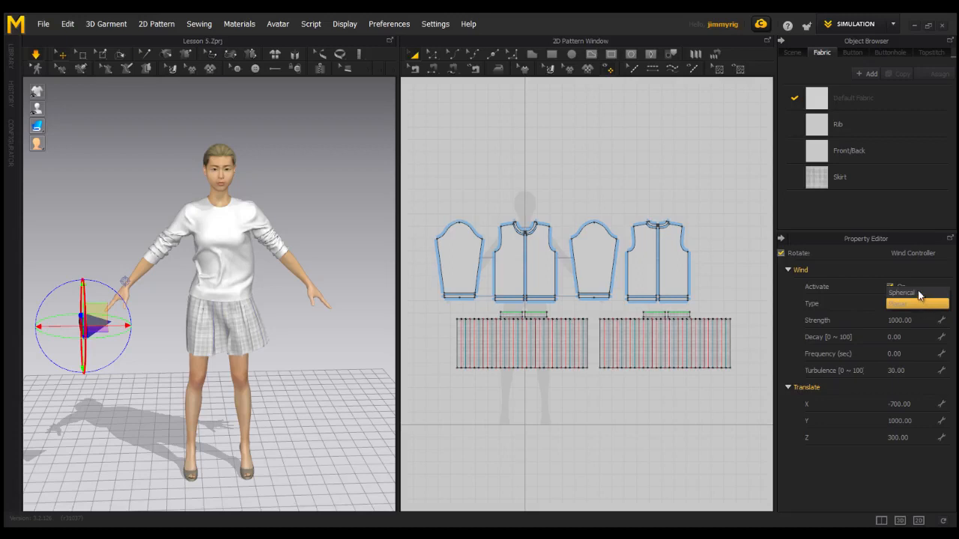
click(918, 293)
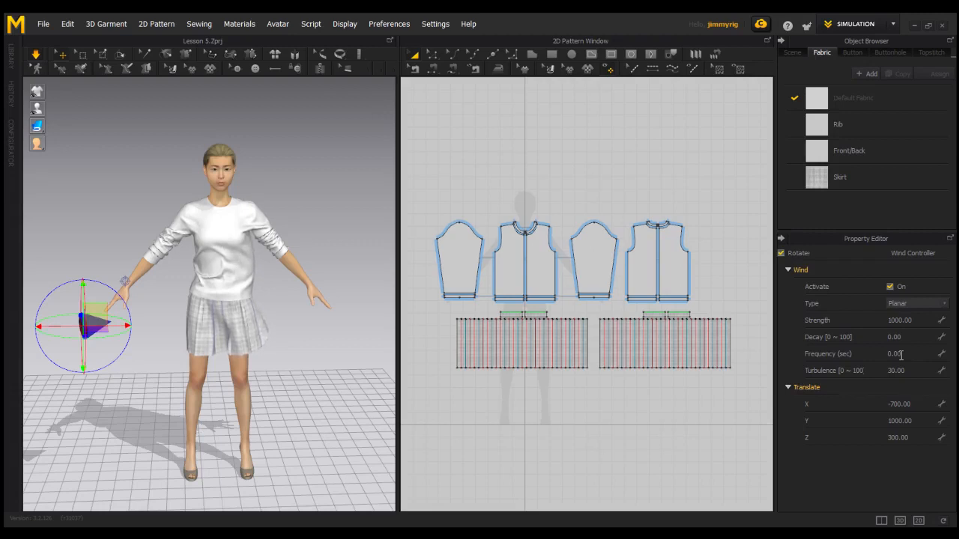
Set the wind frequency to 5 seconds.
click(905, 354)
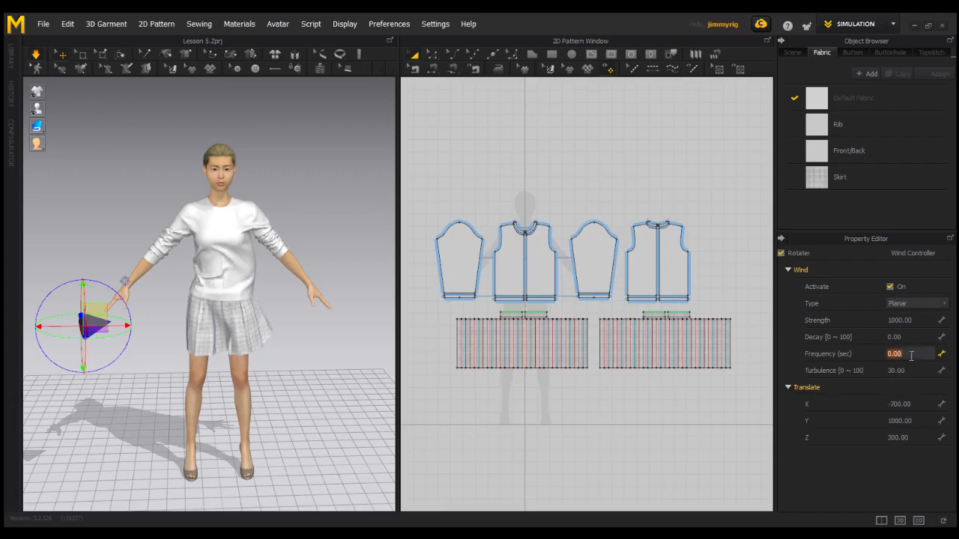
text(5)
key(Return)
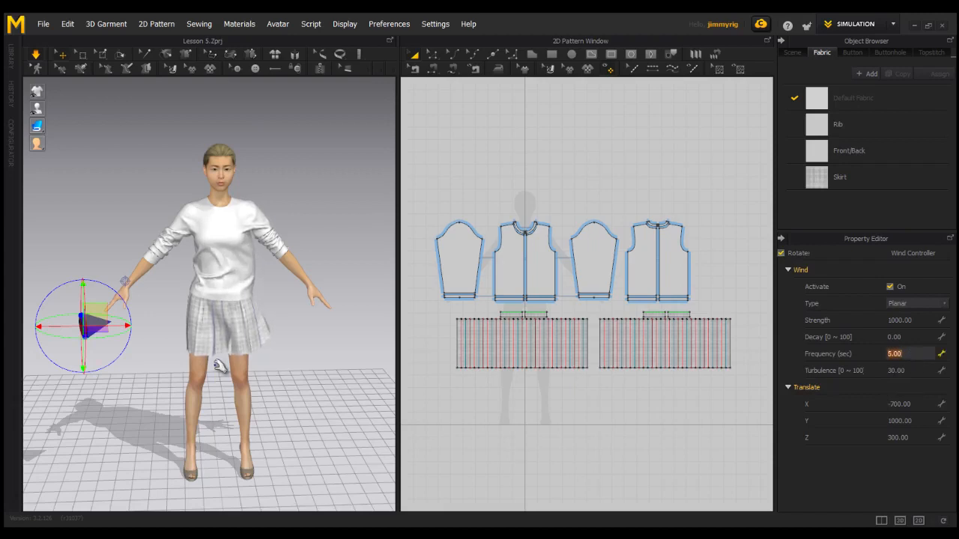